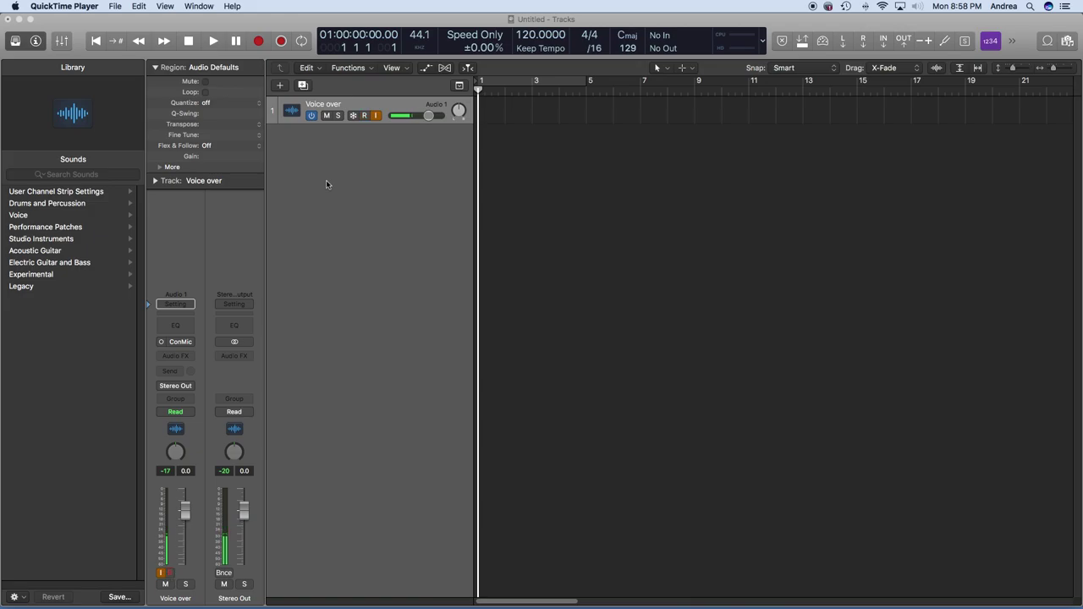
scroll(326, 183, right, 2)
key(alt+r)
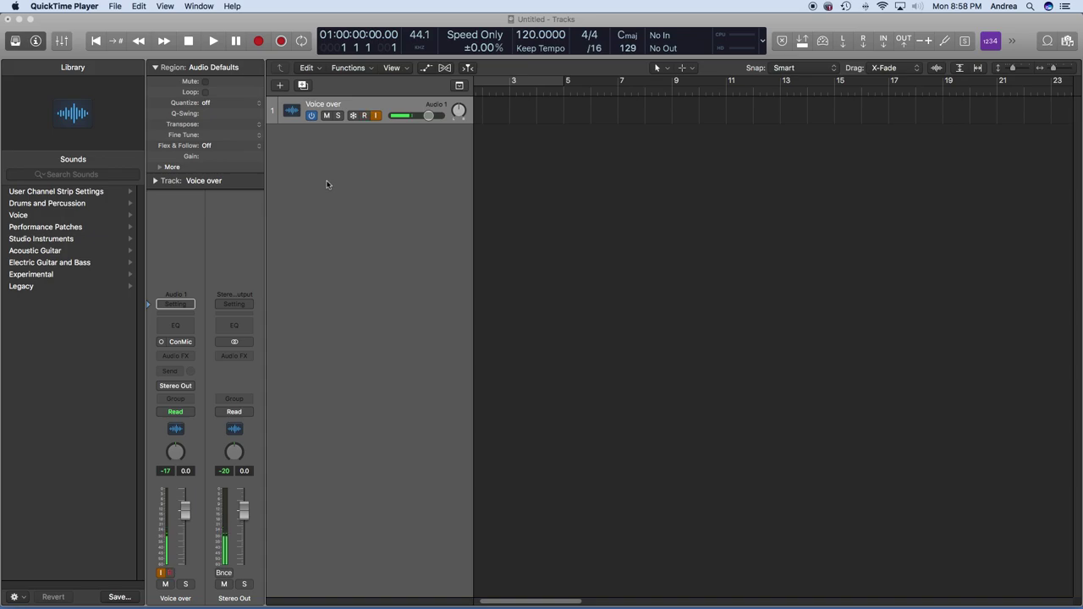
key(alt+r)
Step: Create one new software instrument track that uses Drum Kit Designer as its instrument
click(282, 90)
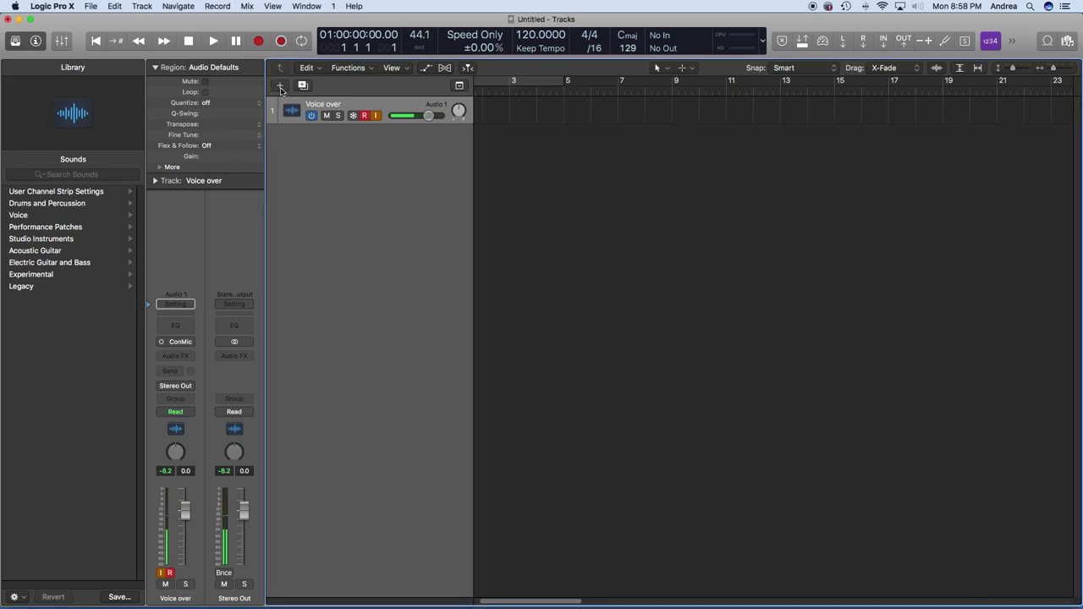
click(281, 90)
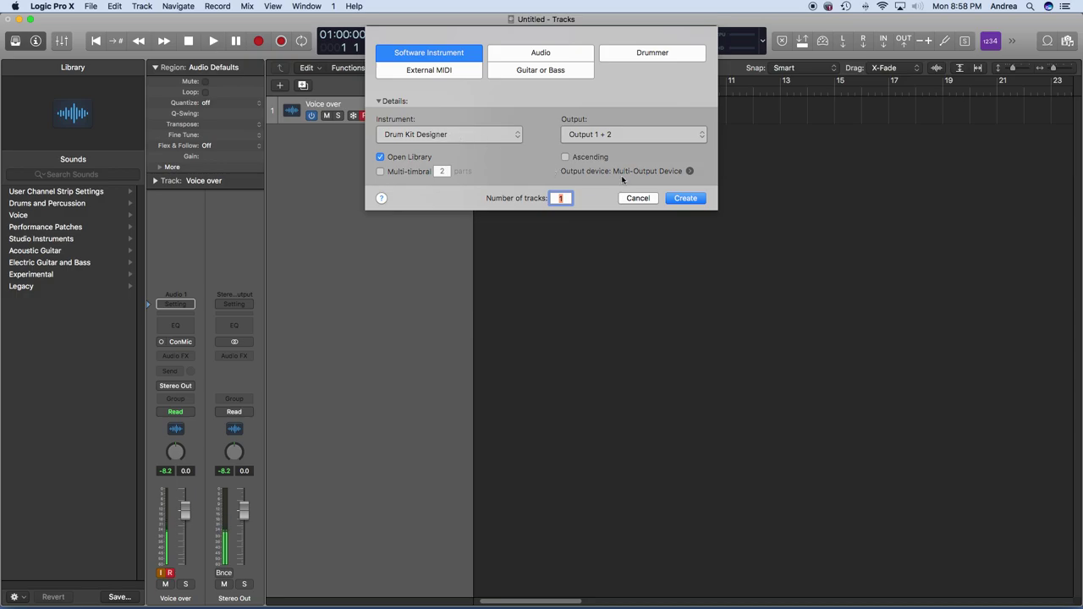
click(691, 198)
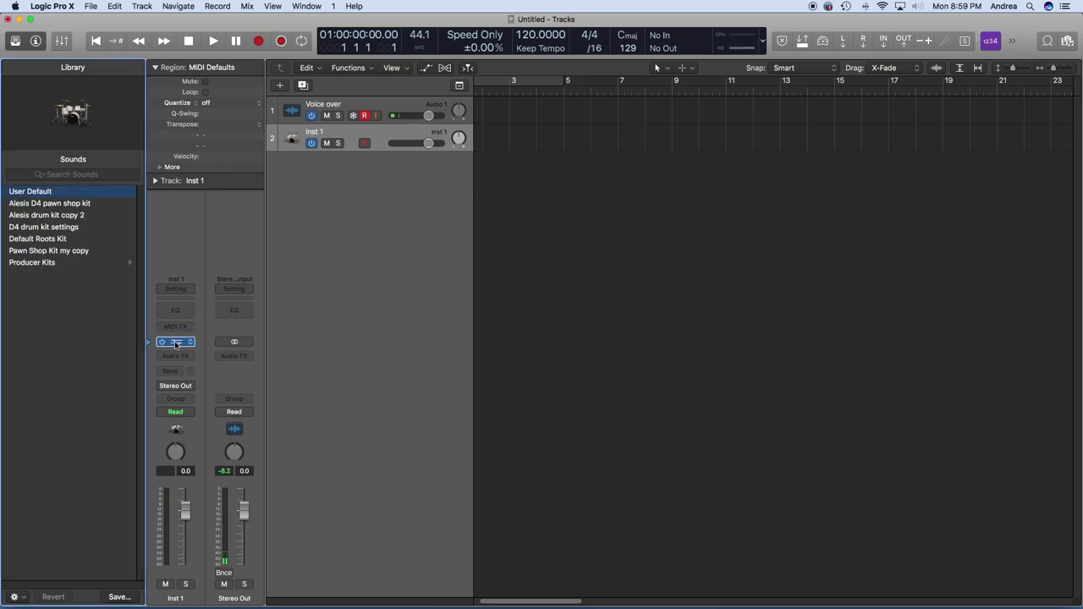
Step: Open Drum Kit Designer on the new instrument track and load the Pawn Shop Kit from the Producer Kits
click(175, 342)
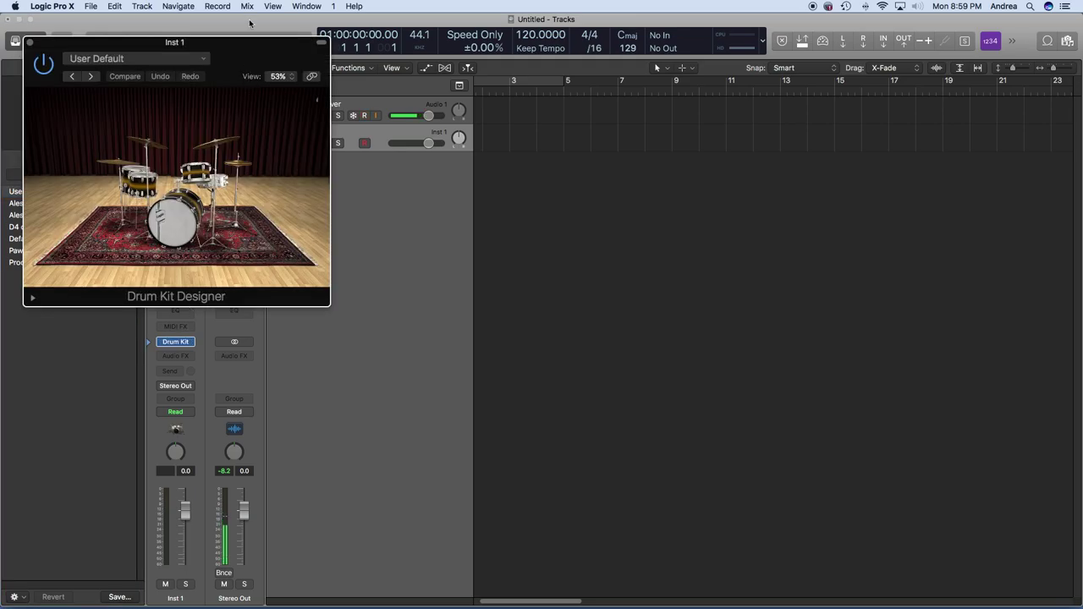
drag(239, 46, 966, 61)
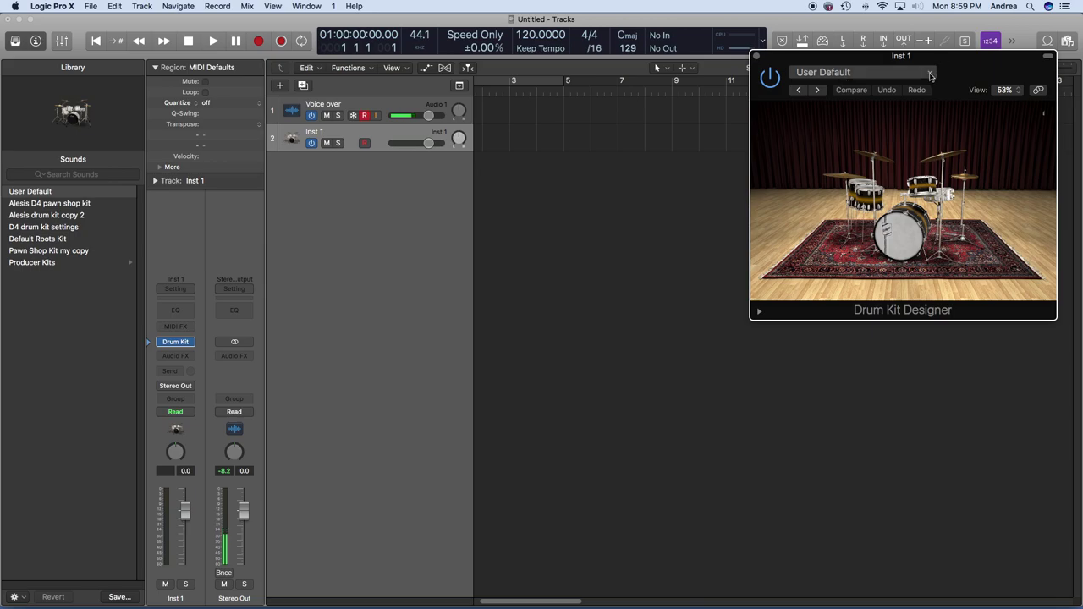
click(931, 73)
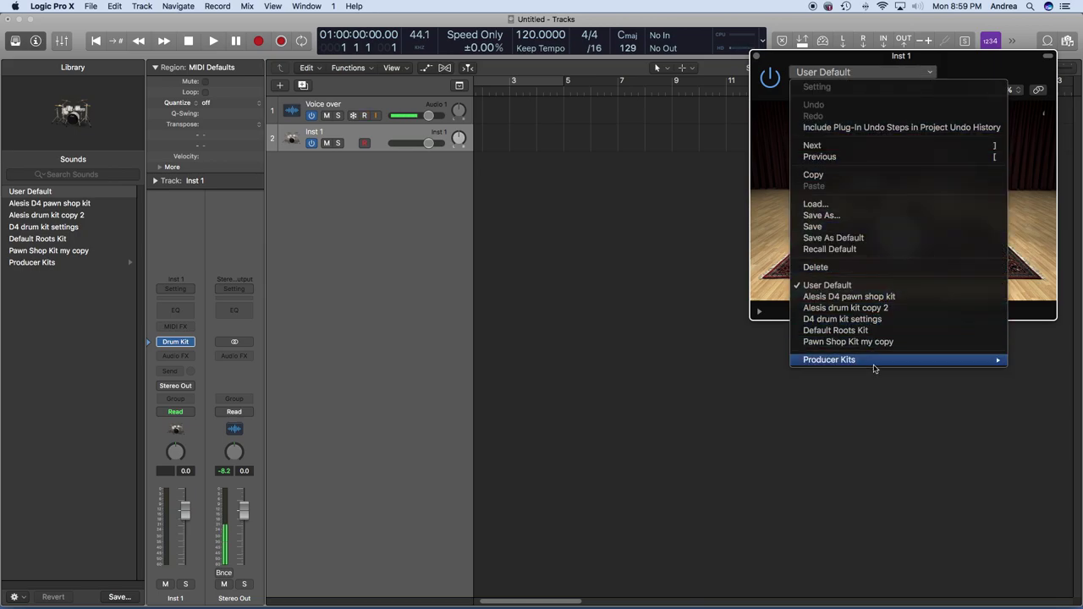
mouse_move(876, 366)
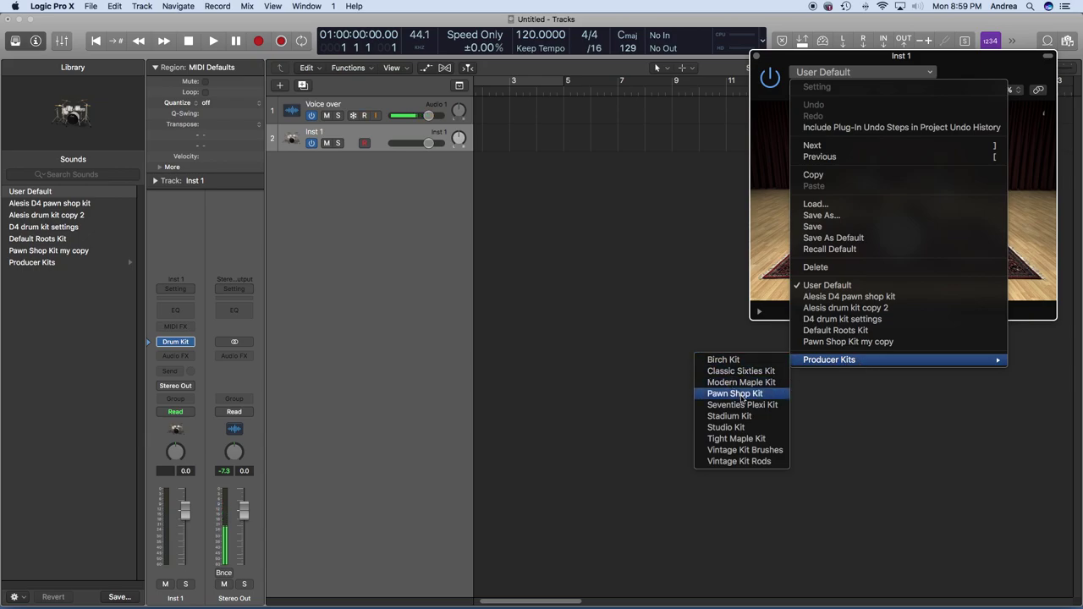
click(743, 396)
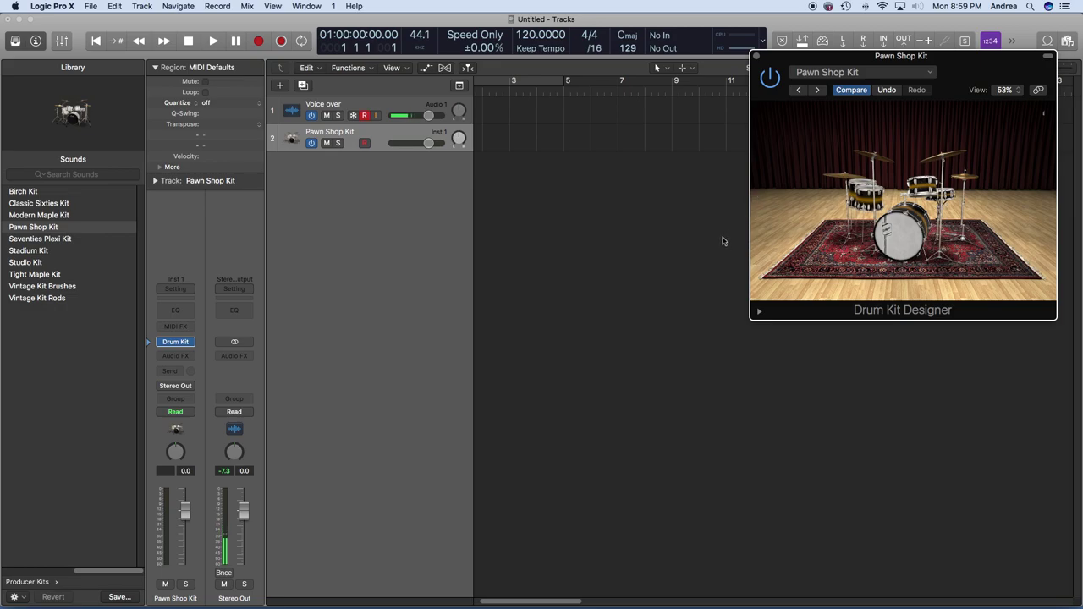
Step: Add the Scripter MIDI effect to the drum track and load its factory preset Drum Kit Designer Remapper
click(182, 333)
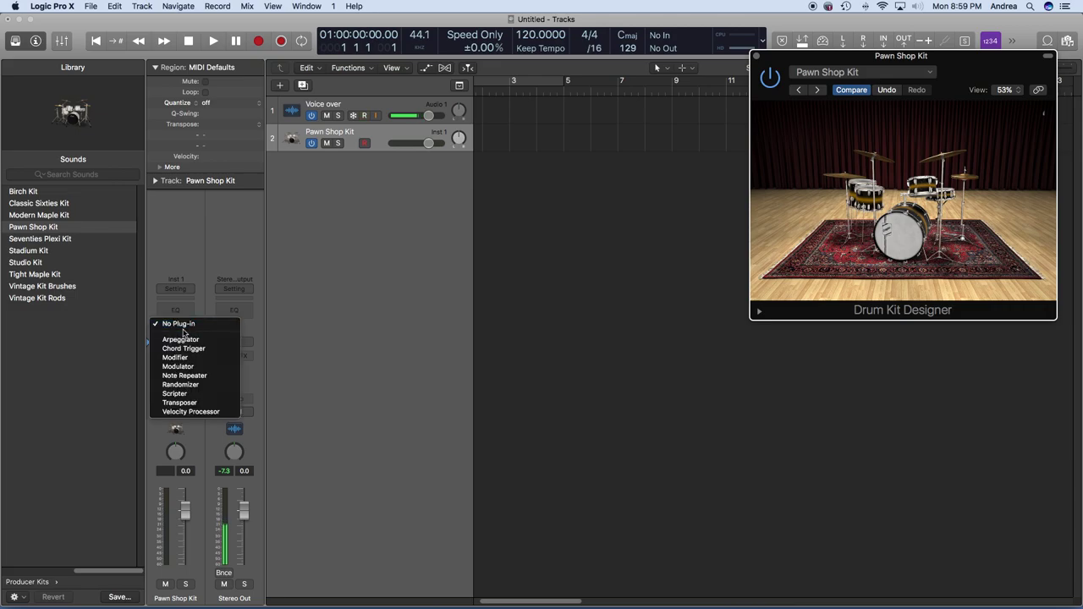
click(191, 394)
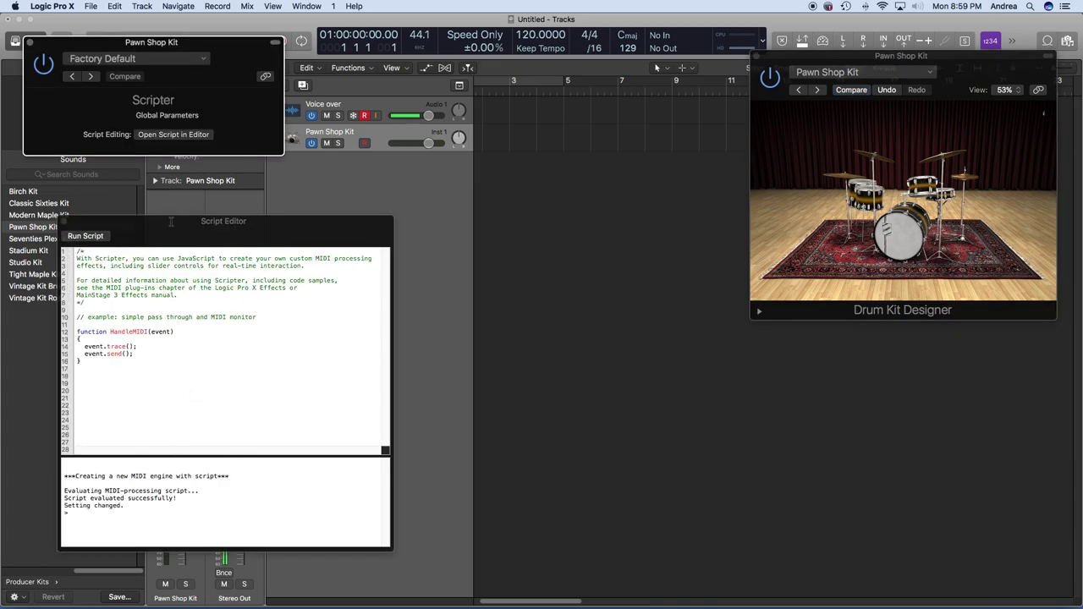
click(203, 59)
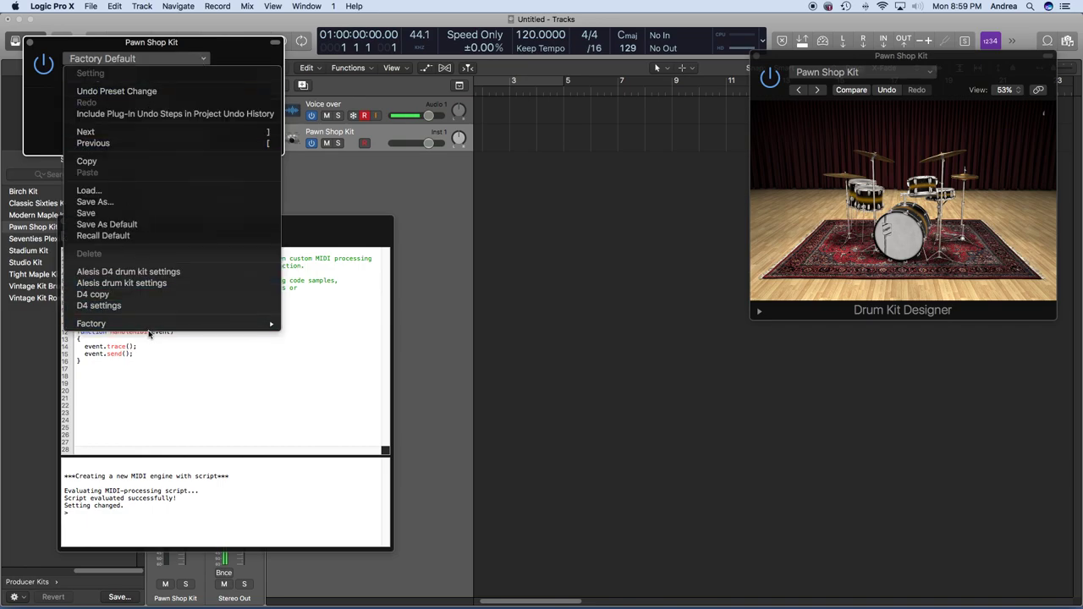
mouse_move(148, 328)
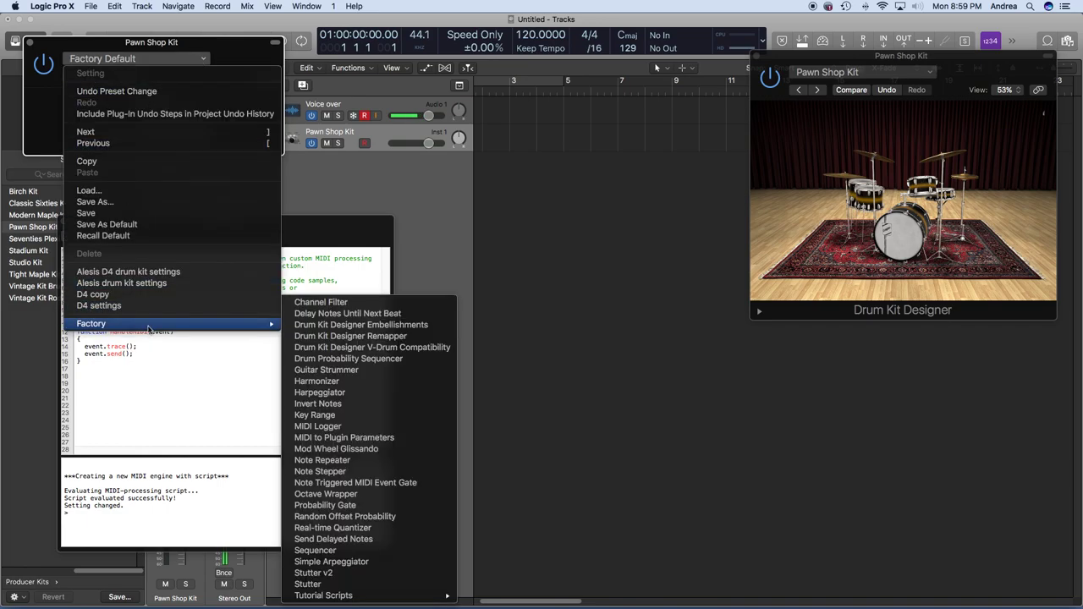
click(323, 337)
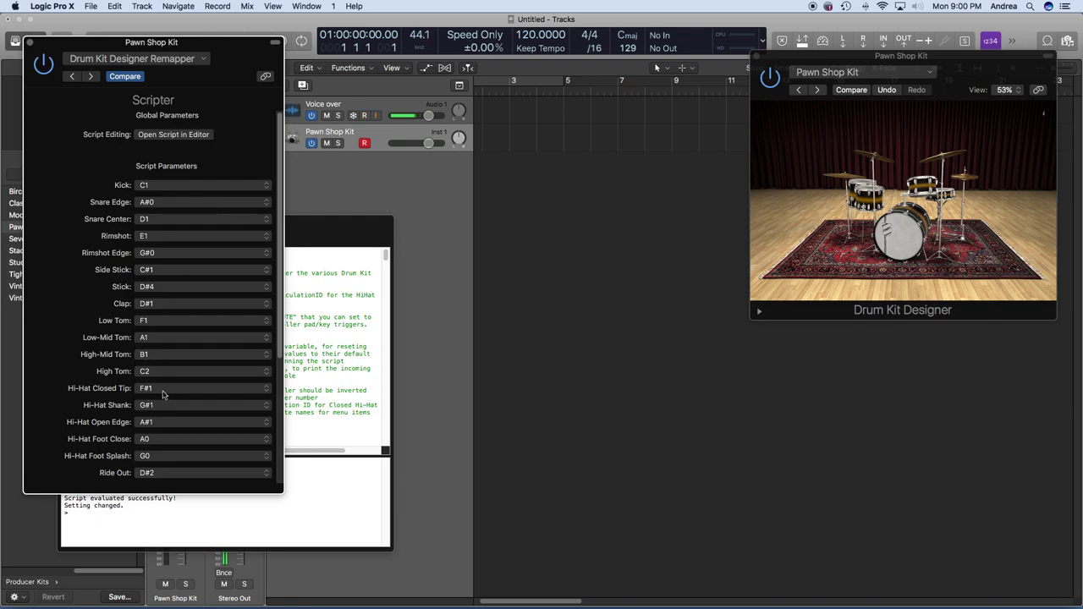
Step: Remap Hi-Hat Shank to G#2 and assign D#1 to both Ride Out and Ride In
click(268, 411)
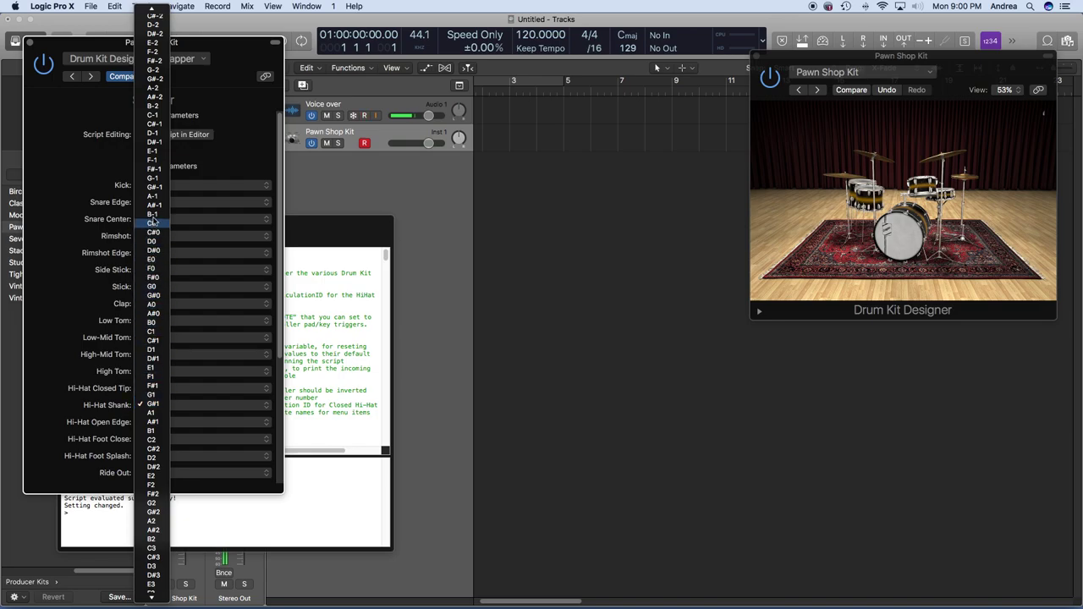
click(153, 513)
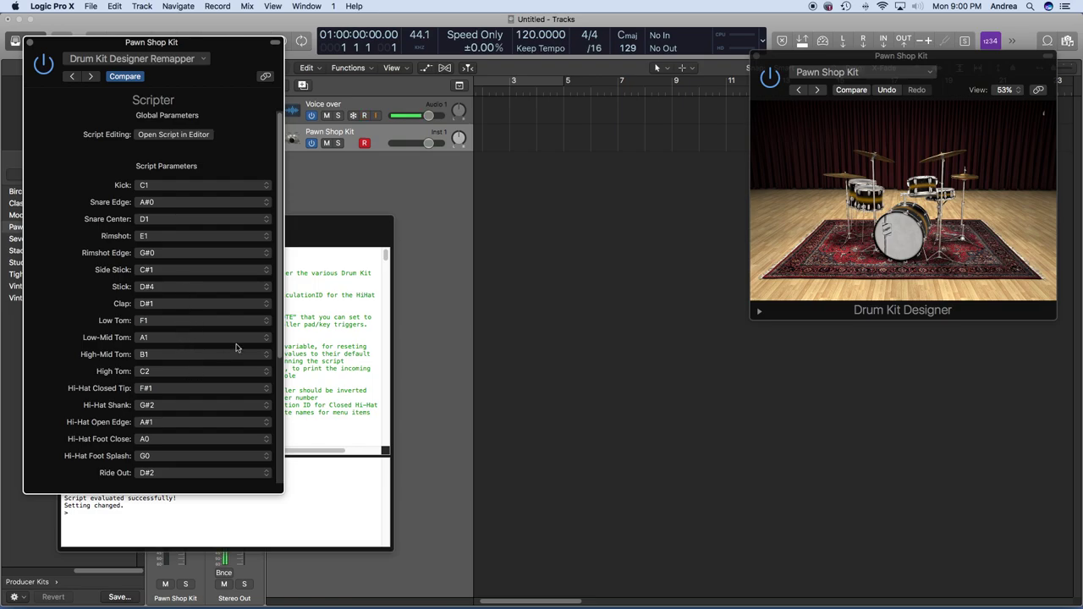
scroll(280, 329, down, 2)
drag(280, 328, 280, 364)
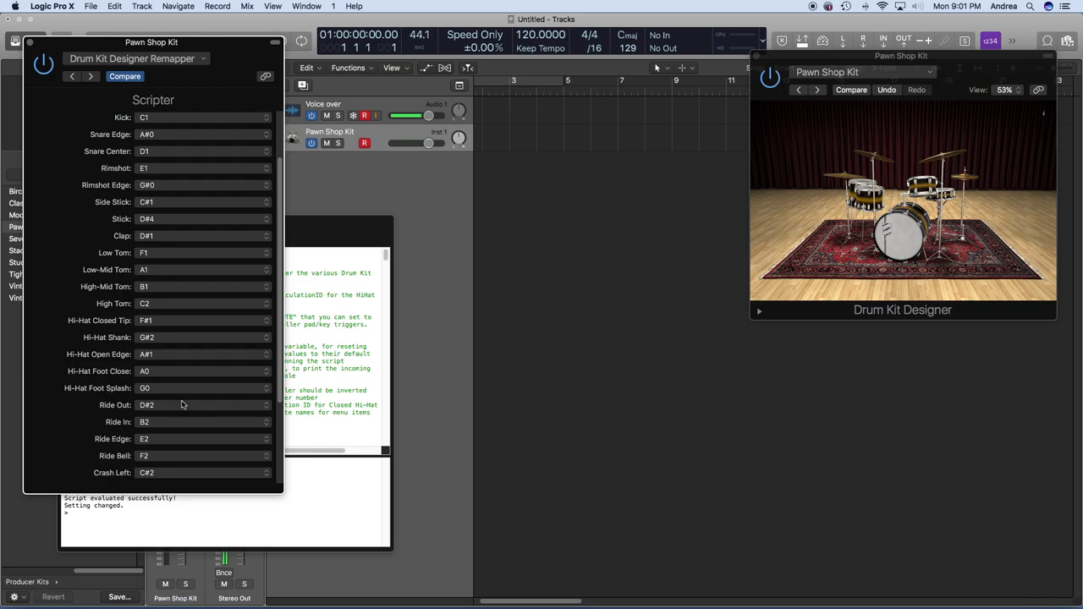
click(265, 409)
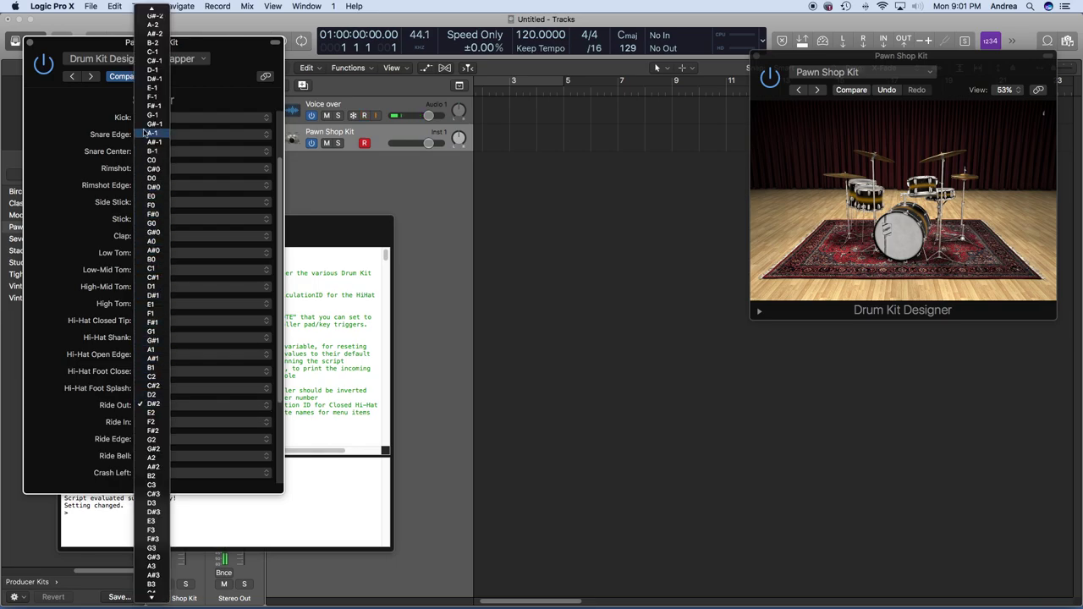
click(154, 296)
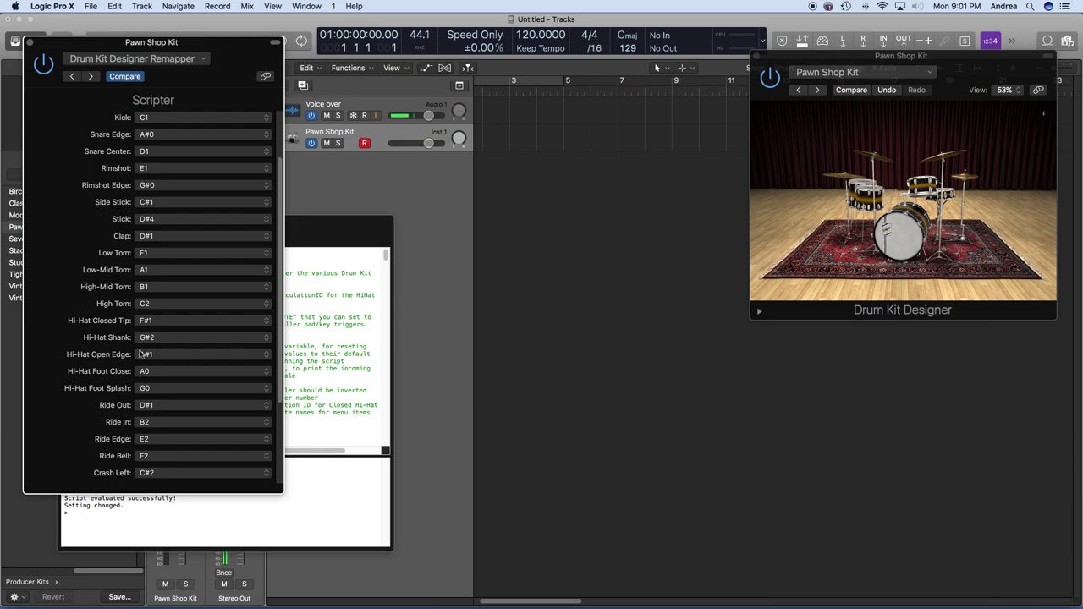
click(264, 423)
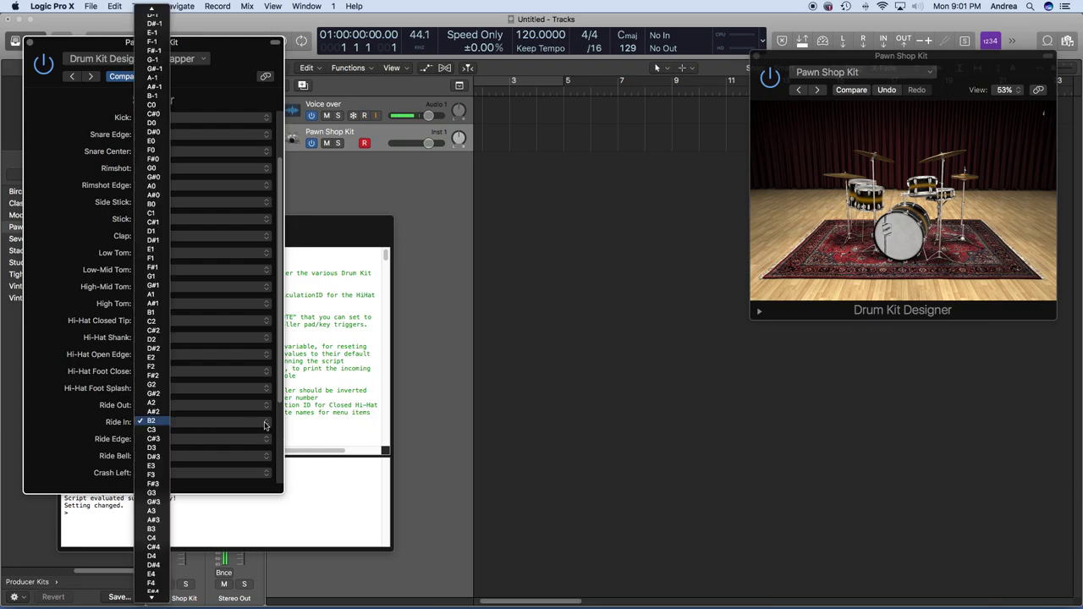
click(152, 241)
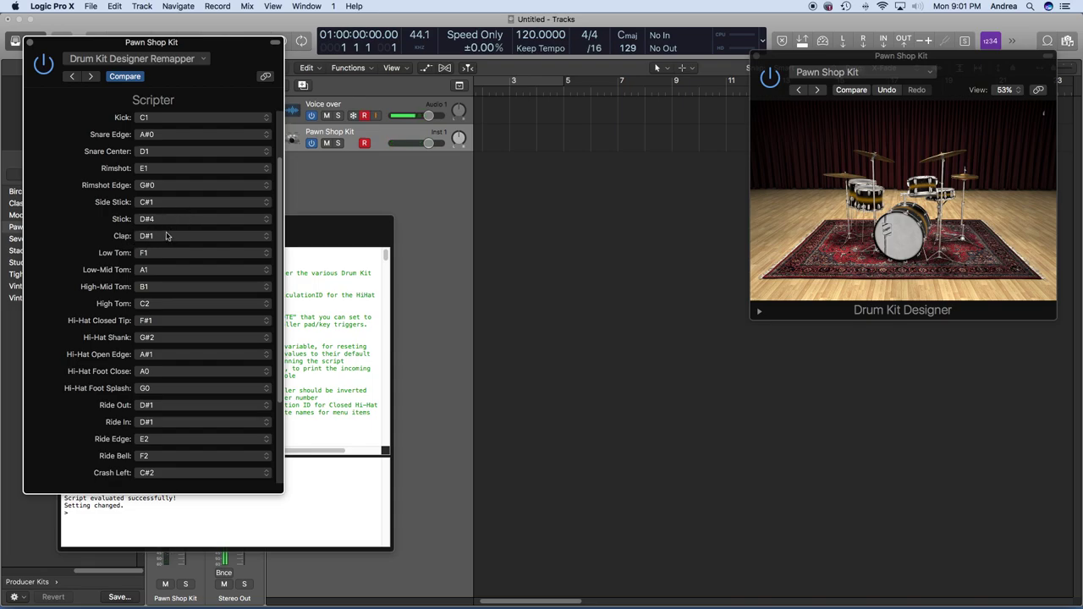
Step: Remap Clap to the out-of-the-way note D8 and High Tom to C#1
click(264, 238)
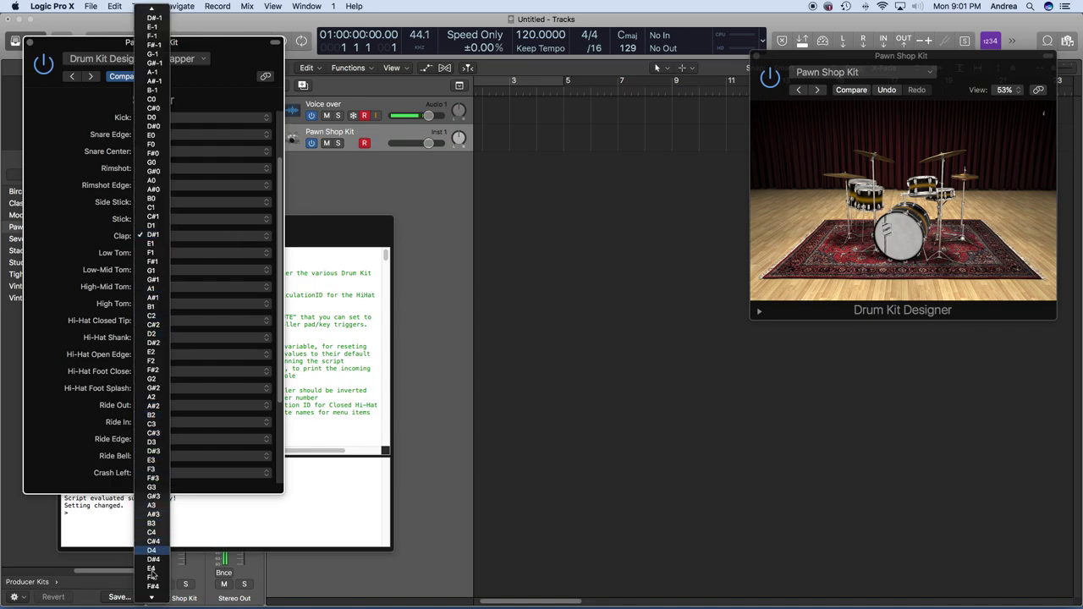
mouse_move(155, 599)
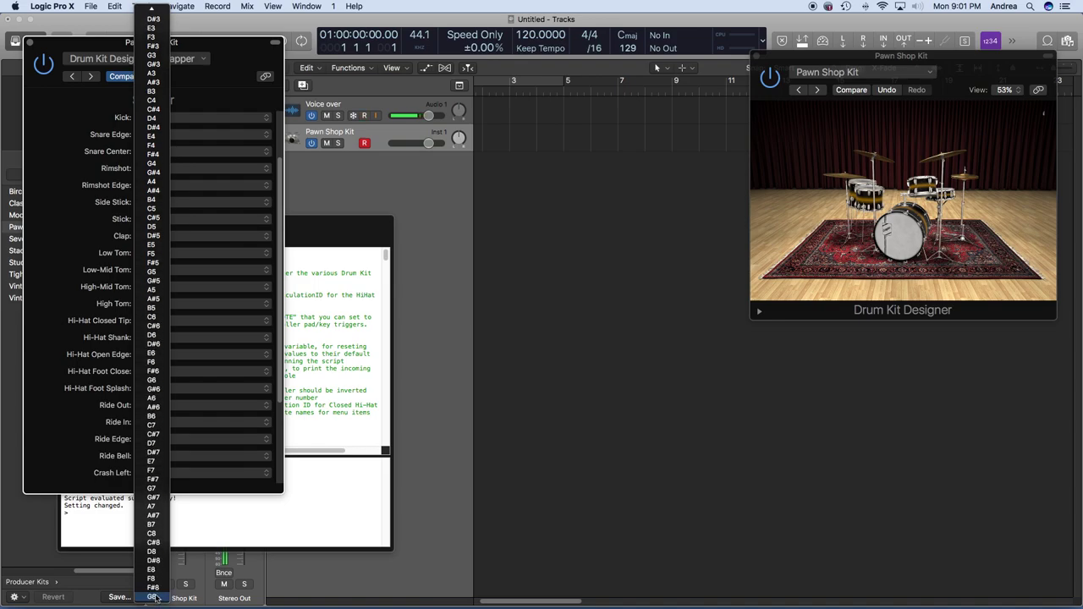
click(154, 552)
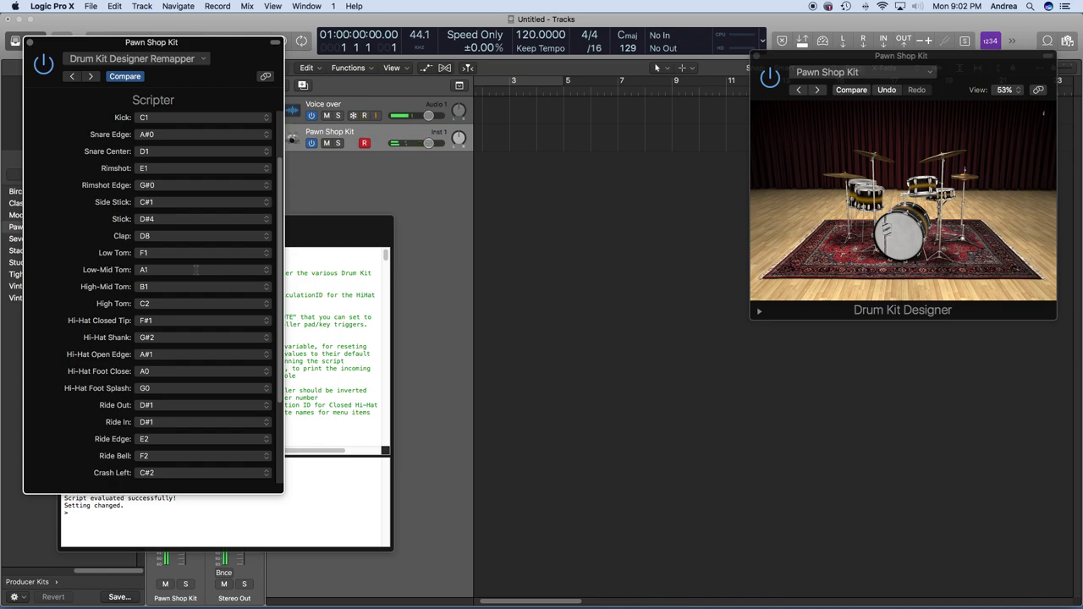
click(266, 303)
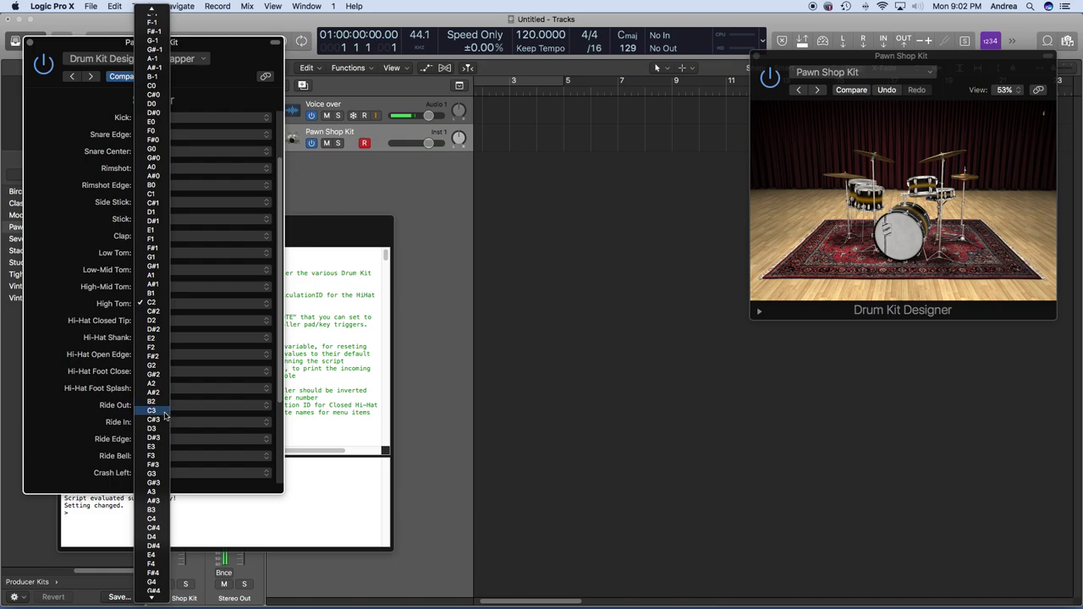
click(154, 203)
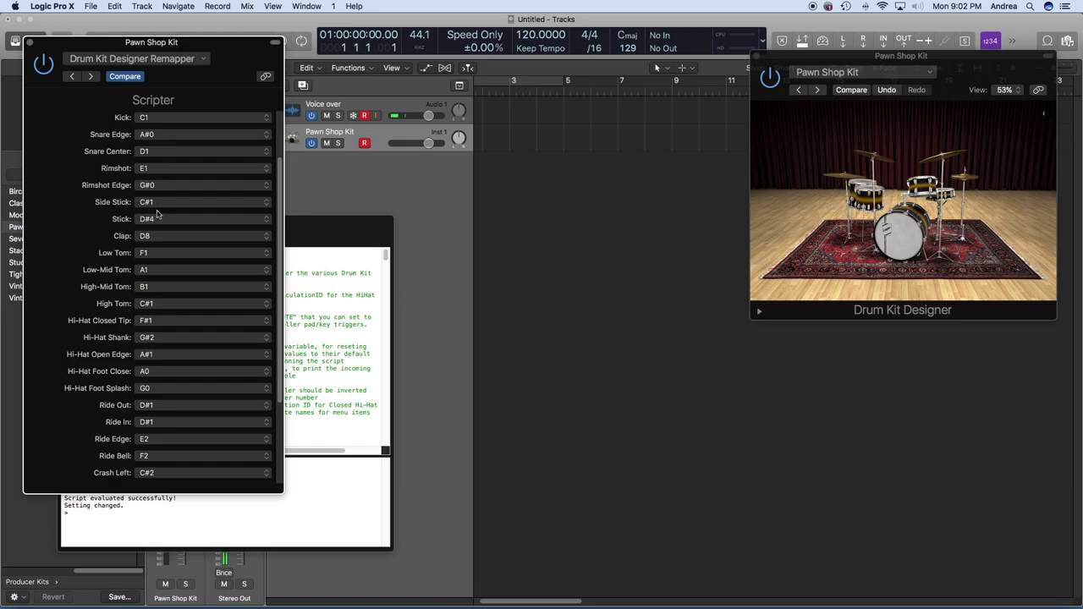
Step: Remap Side Stick to G#4
click(269, 205)
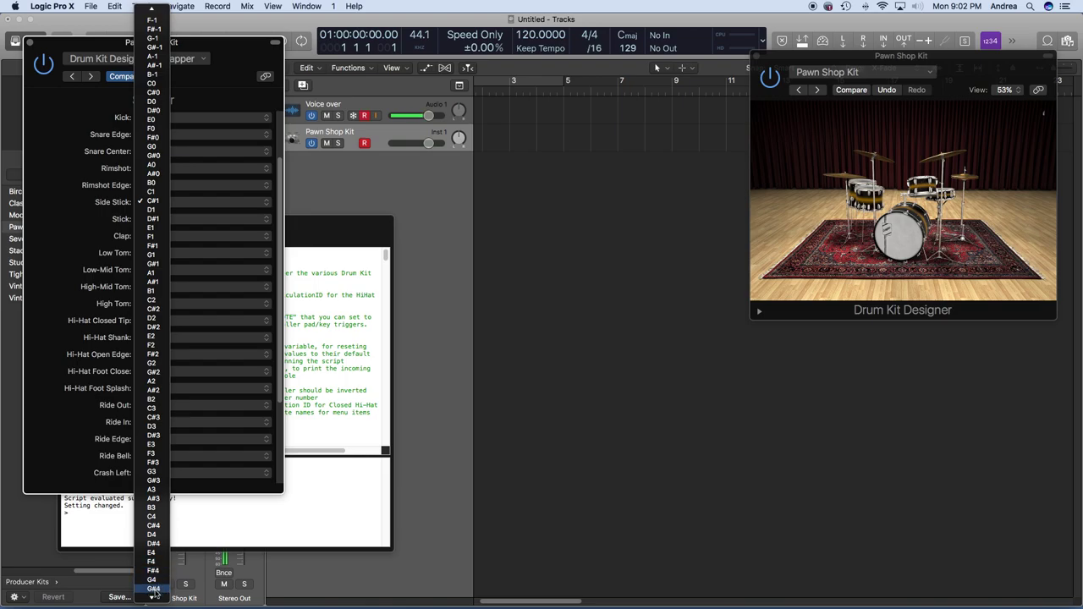
scroll(157, 592, down, 1)
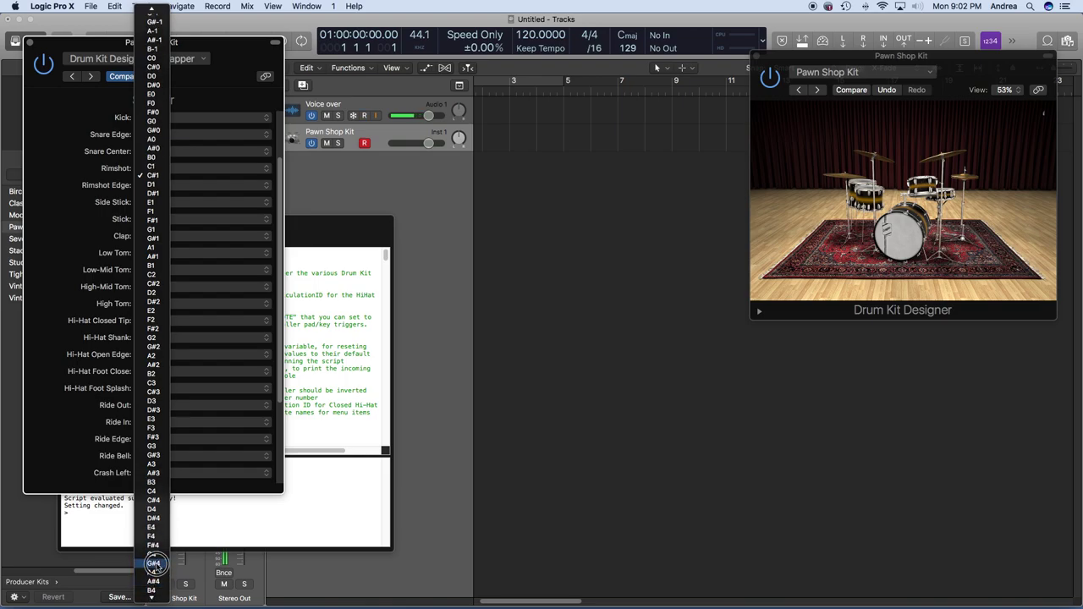
click(154, 564)
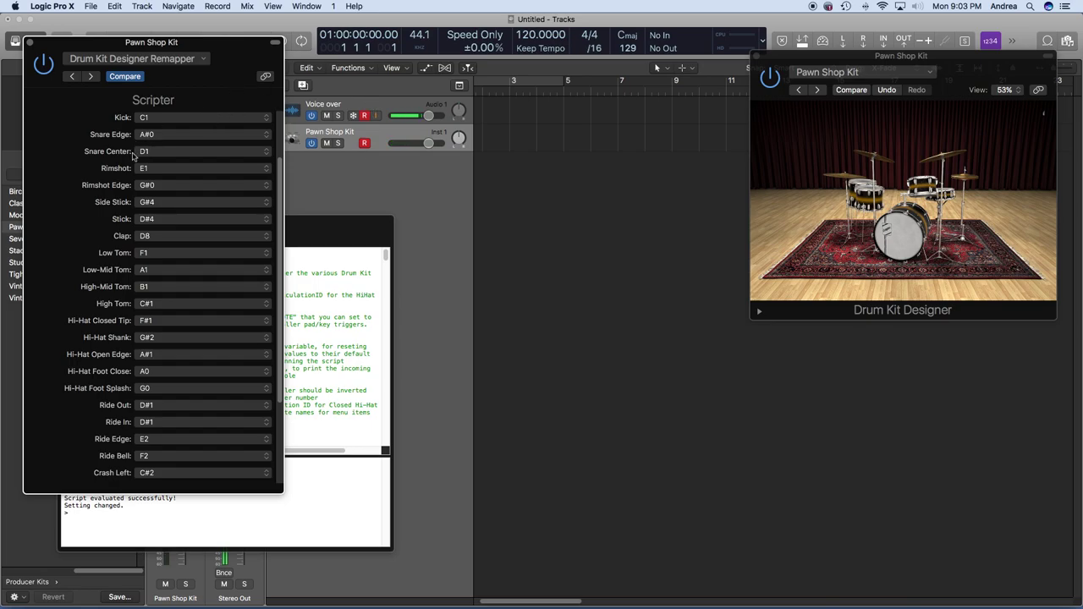
Step: Remap Snare Center to A#1 and Side Stick to C#2
click(269, 157)
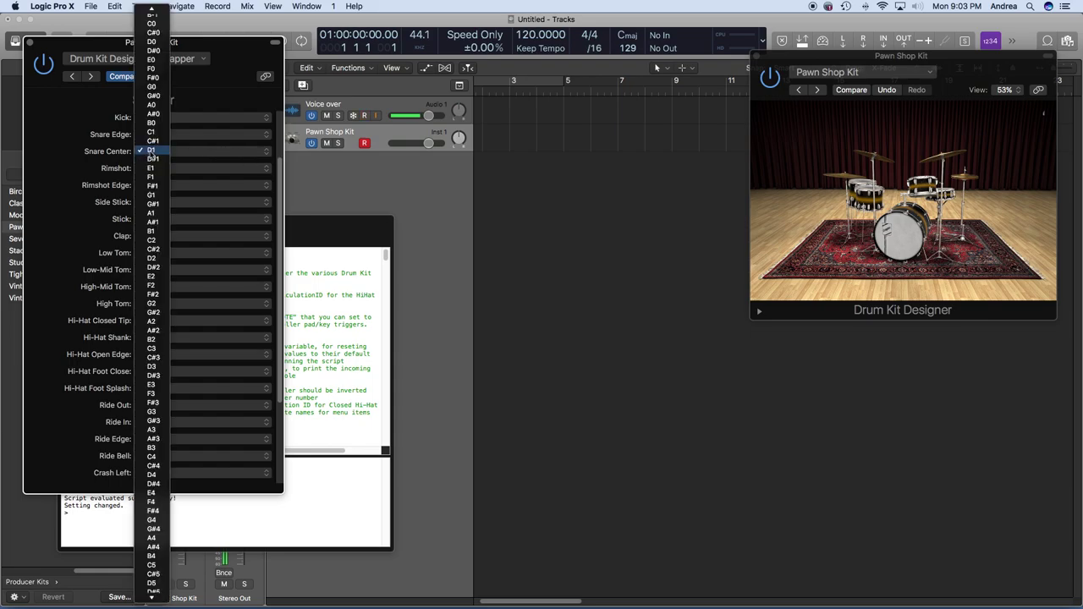
click(163, 224)
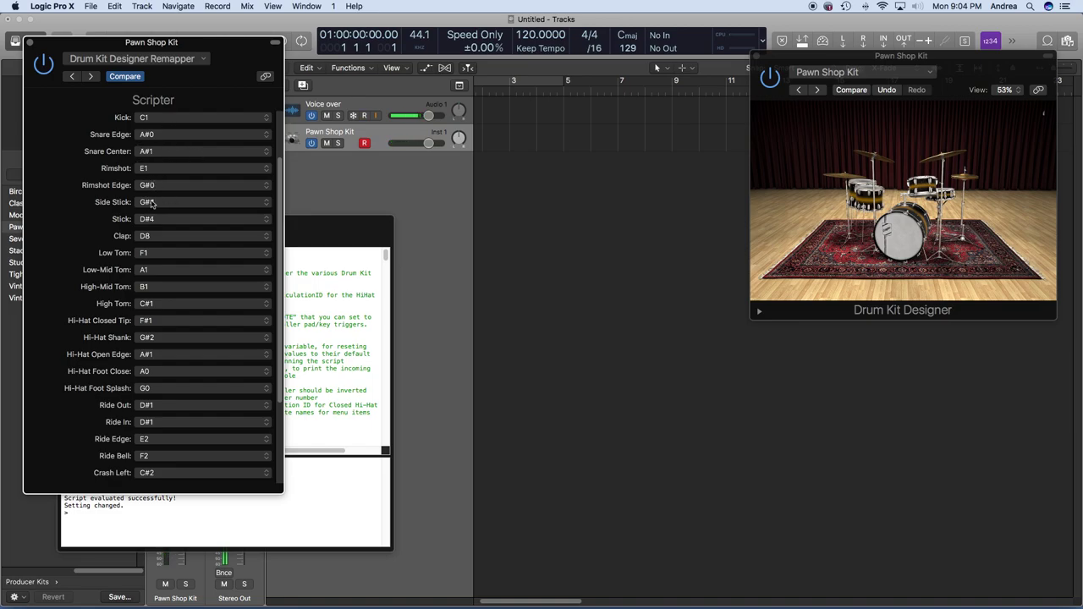
click(267, 207)
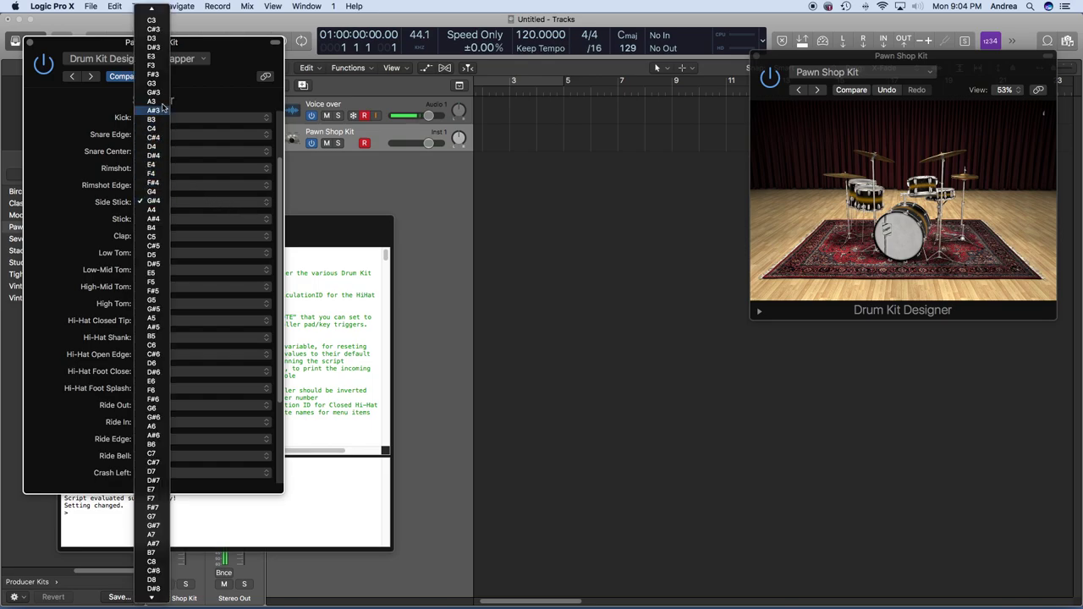
scroll(159, 113, down, 2)
scroll(159, 113, up, 10)
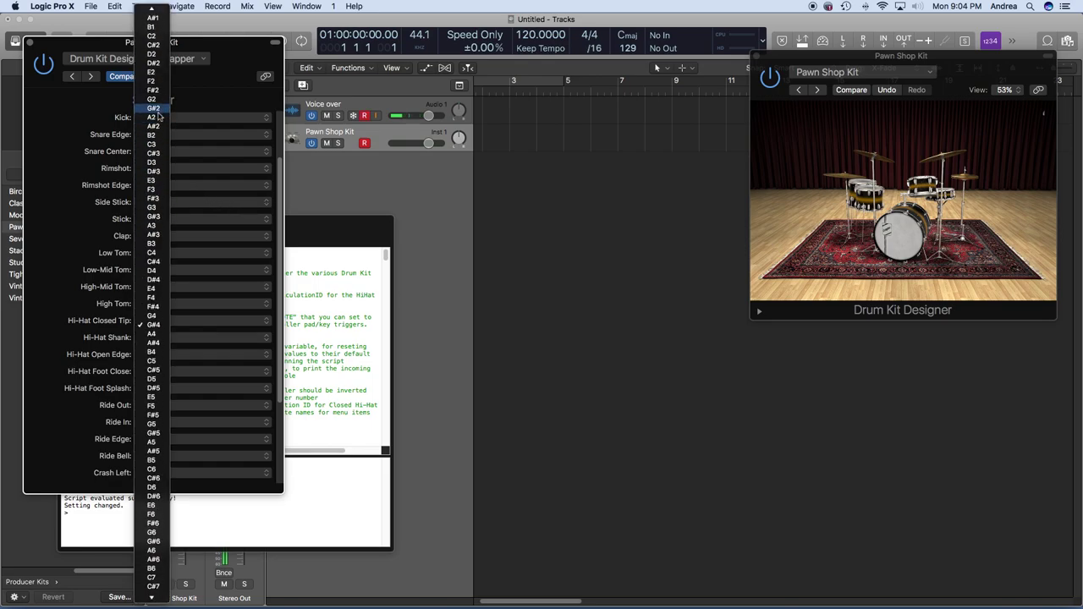
scroll(158, 113, up, 4)
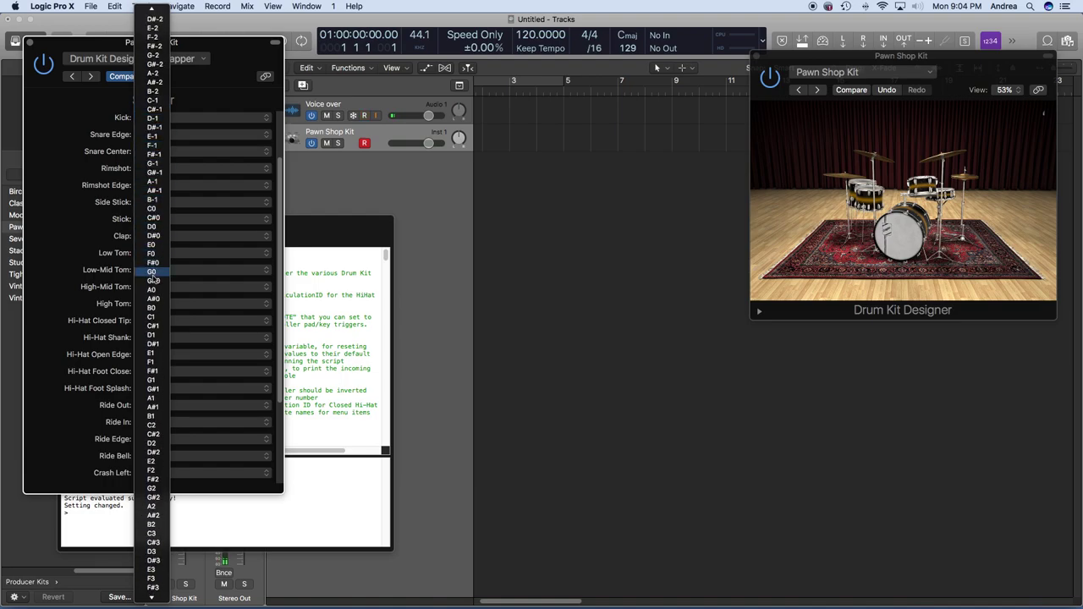
click(160, 437)
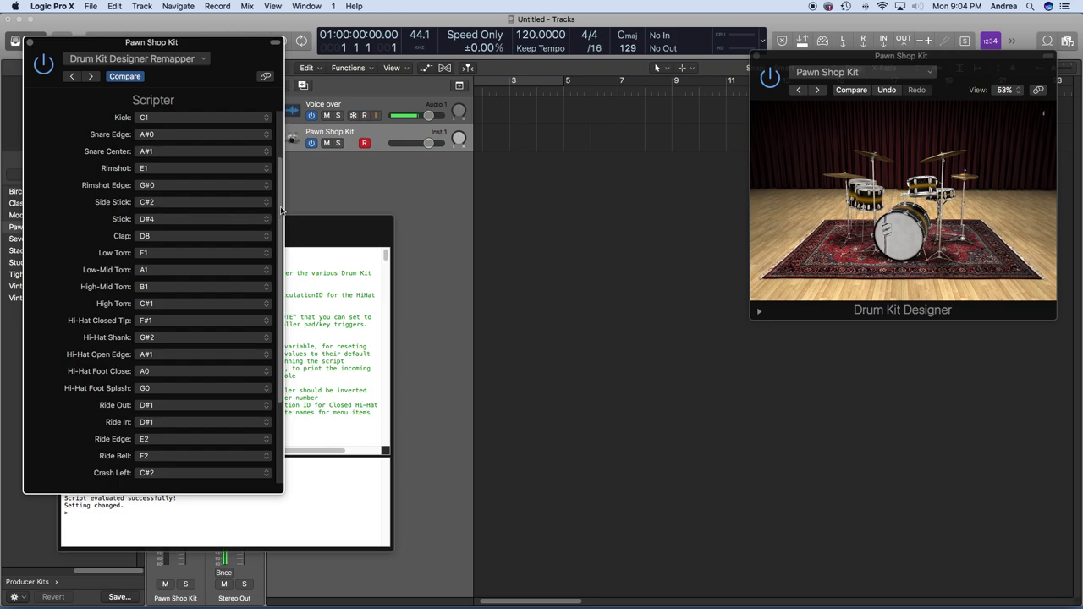
Step: Remap Low Tom to D2 and Kick to F#1
scroll(278, 218, down, 1)
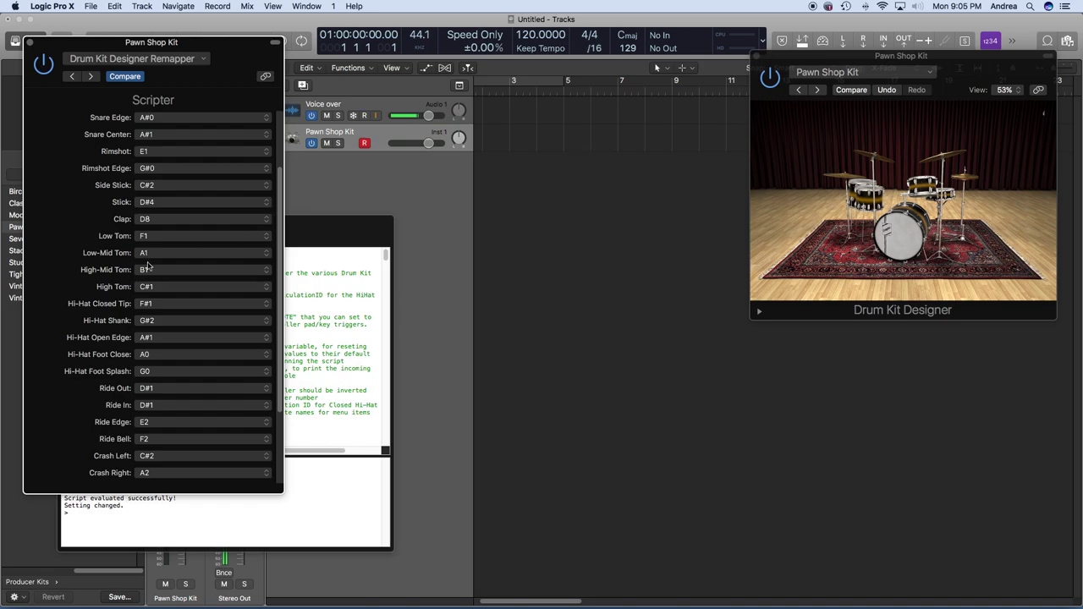
click(267, 239)
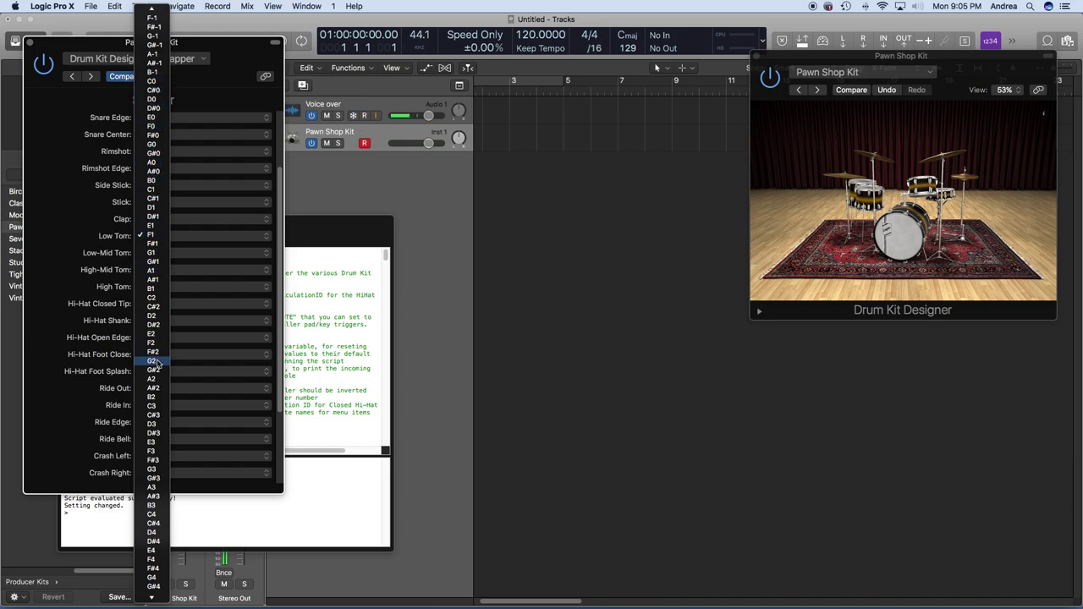
click(158, 317)
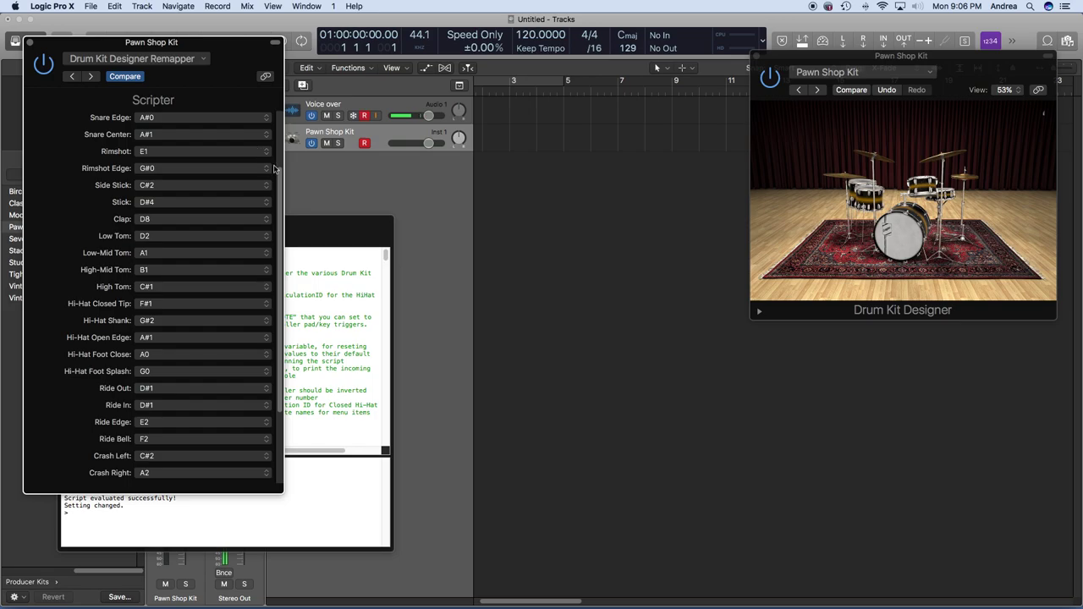
drag(279, 176, 281, 135)
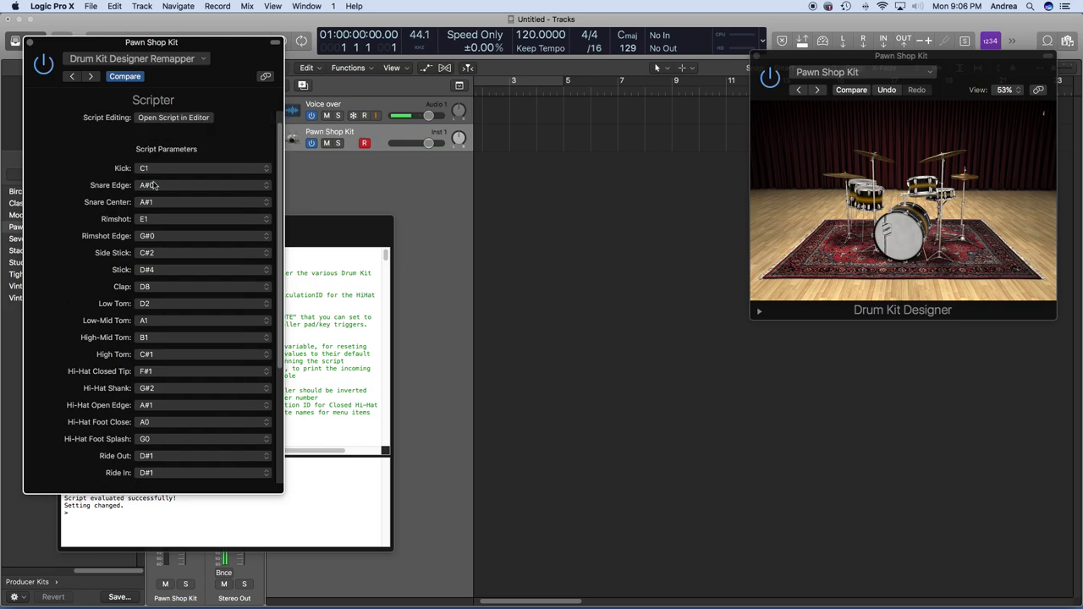
click(265, 169)
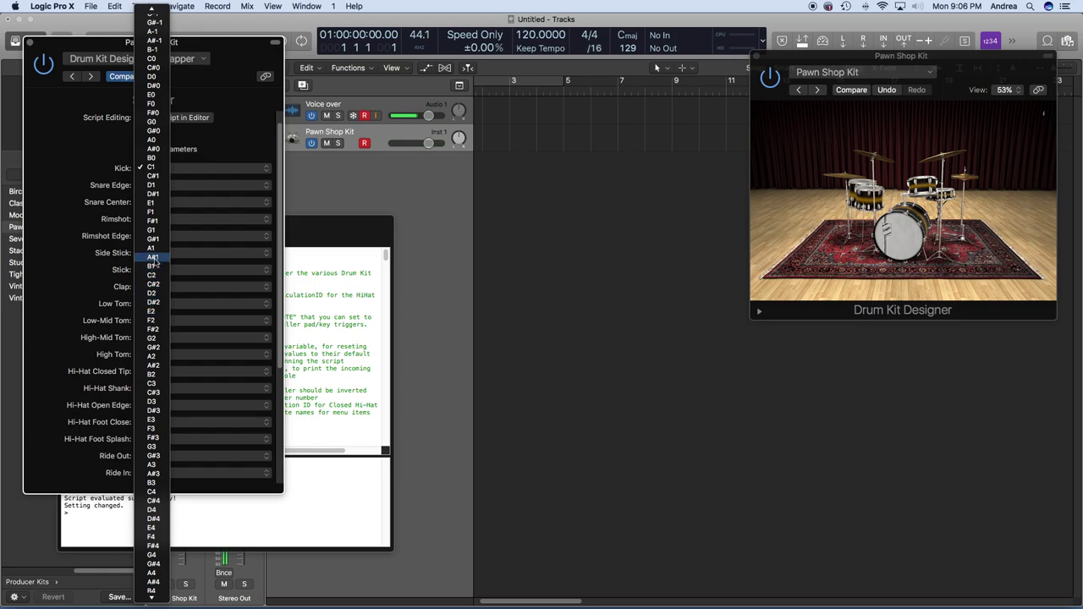
click(166, 222)
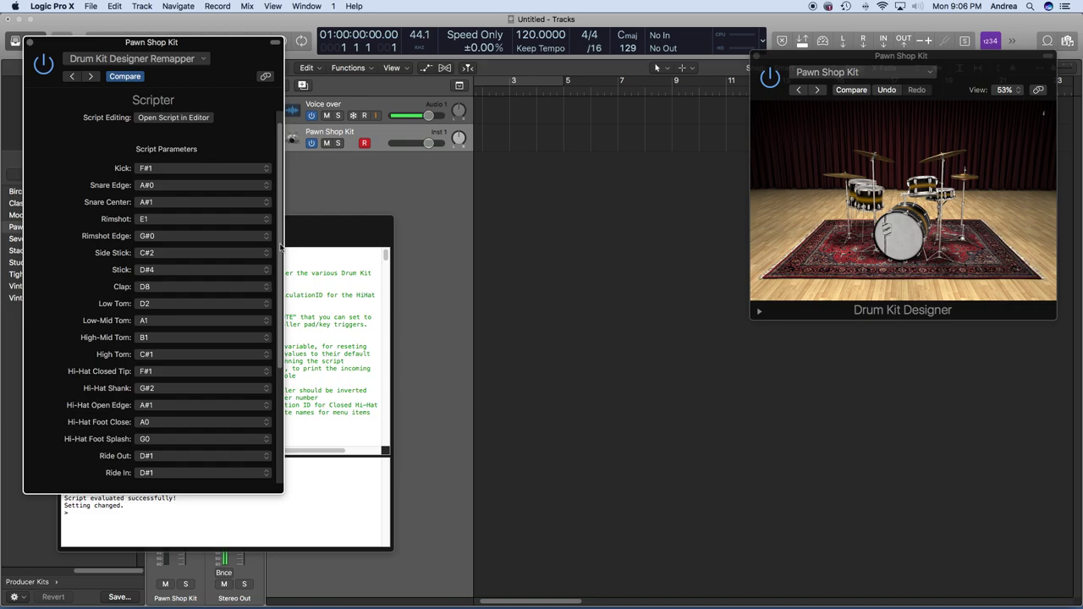
Step: Remap Hi-Hat Foot Close to A1 and Low-Mid Tom to the out-of-the-way note E8
drag(279, 249, 279, 266)
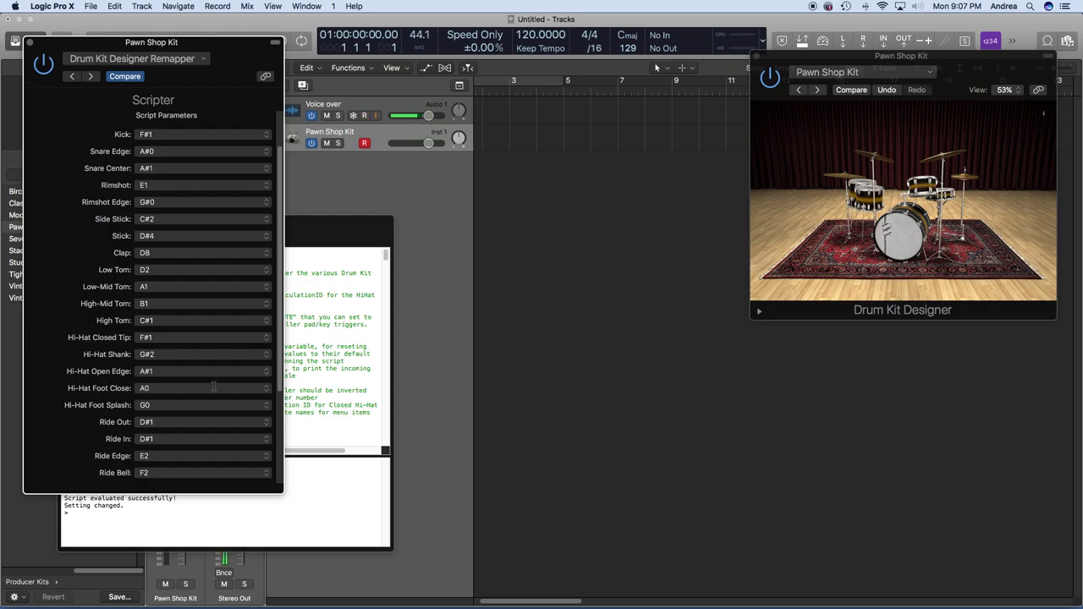
click(266, 388)
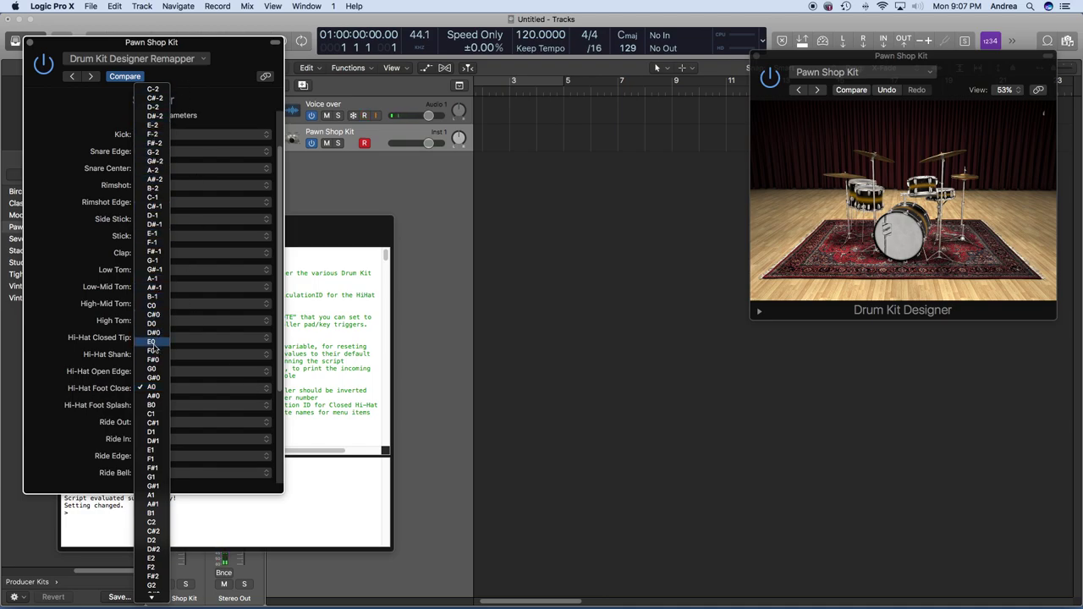
click(151, 497)
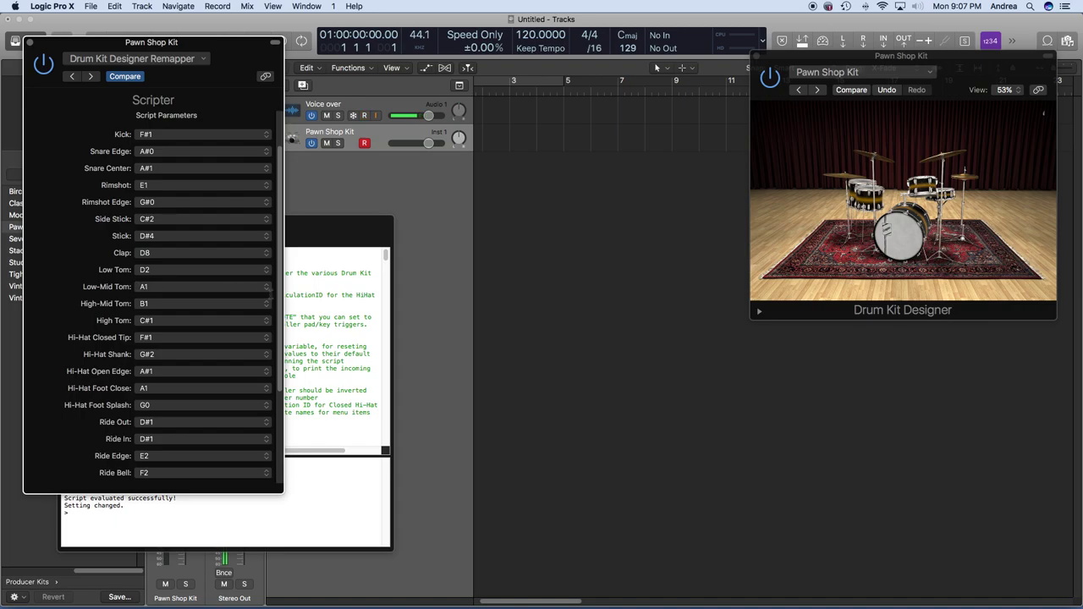
click(268, 286)
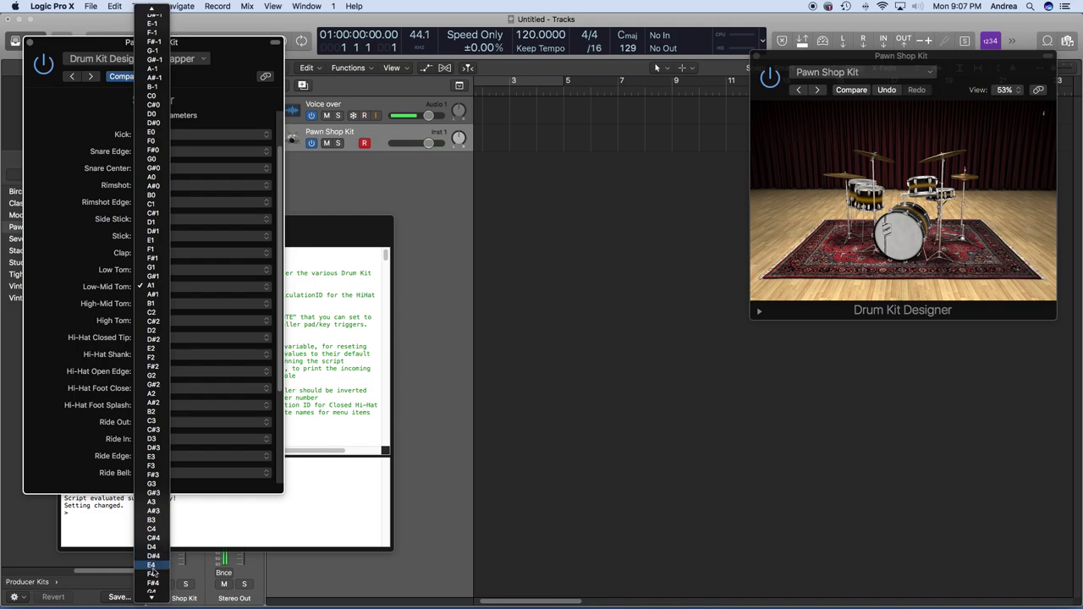
mouse_move(154, 598)
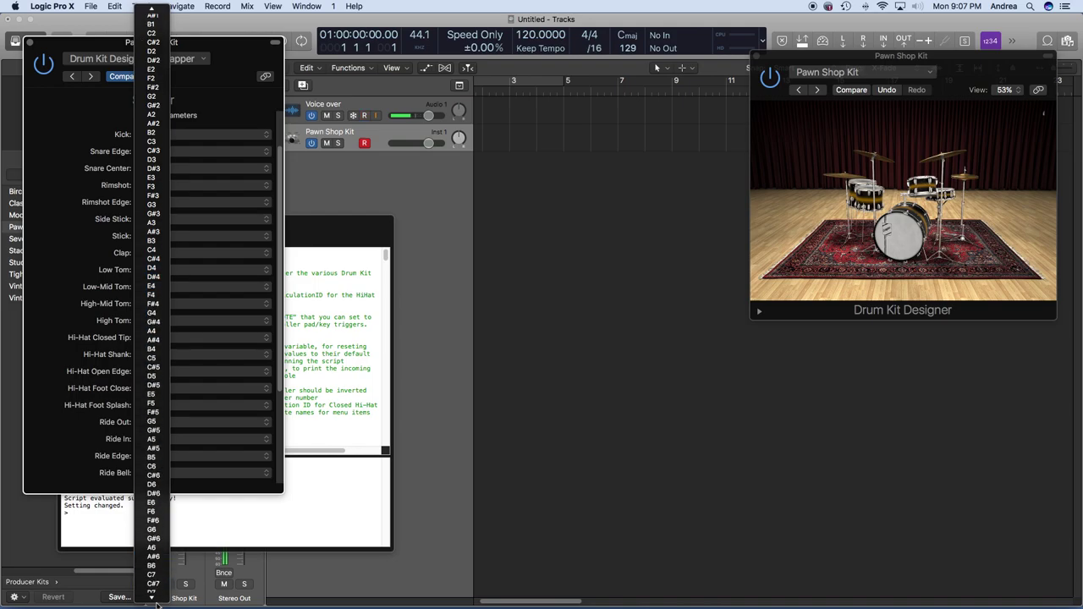
click(153, 571)
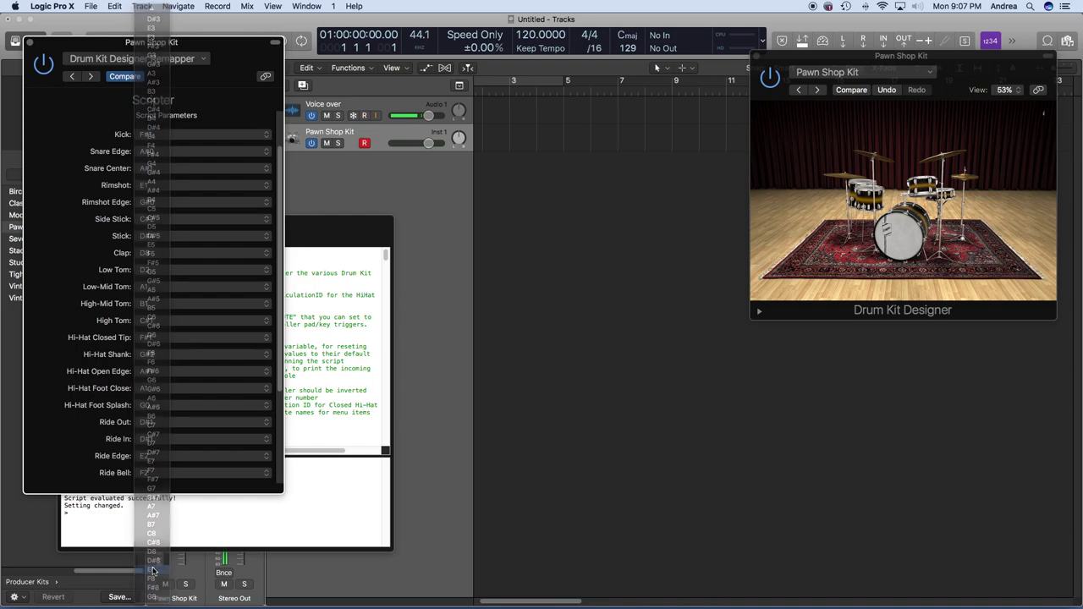
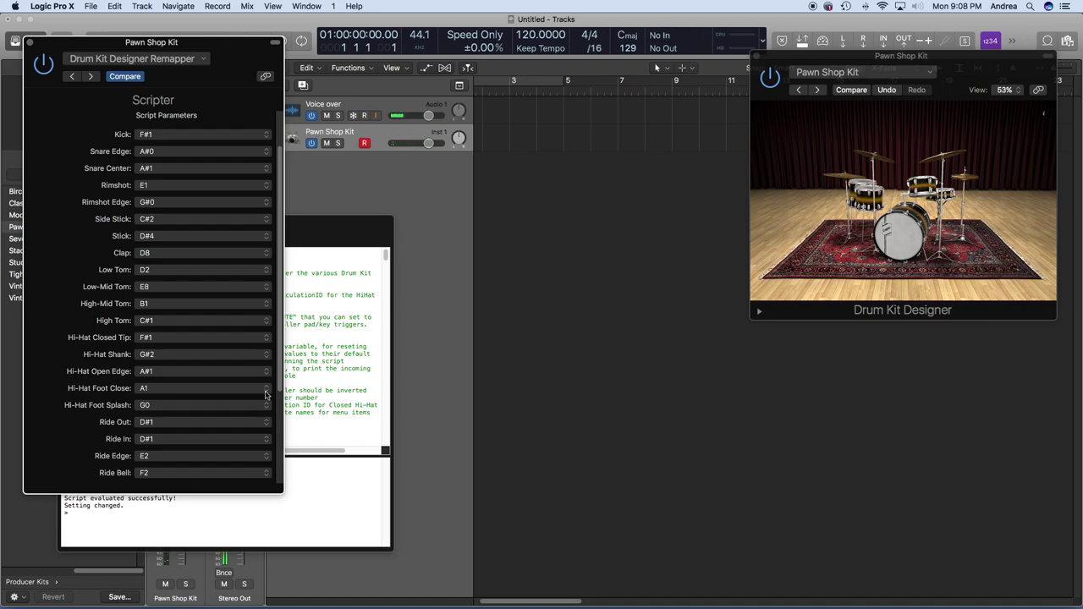
Step: Try Hi-Hat Foot Close on G1 and set it back to A1
click(266, 394)
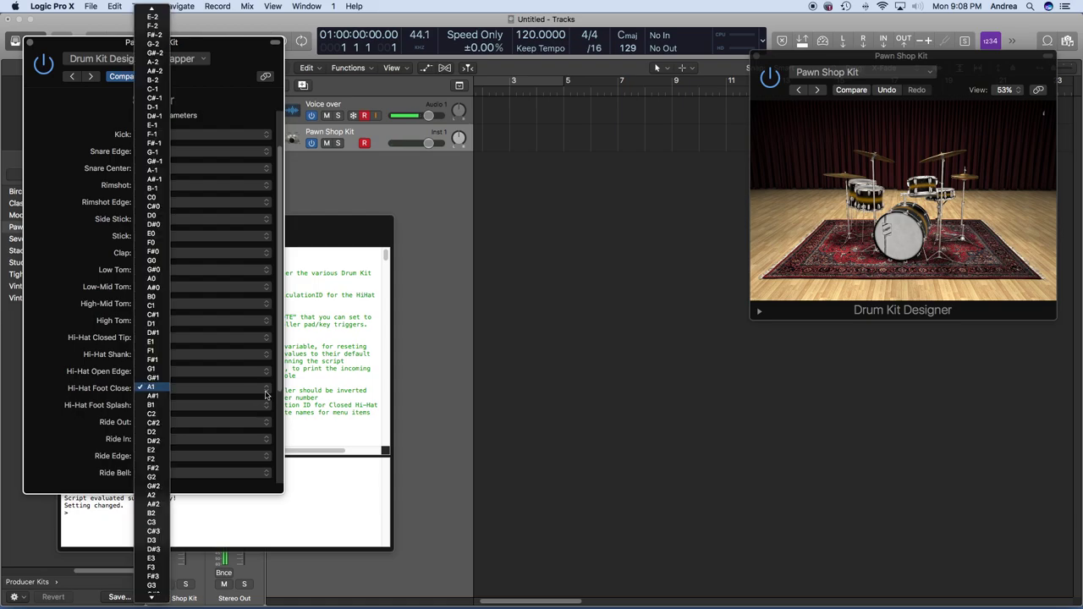
click(171, 371)
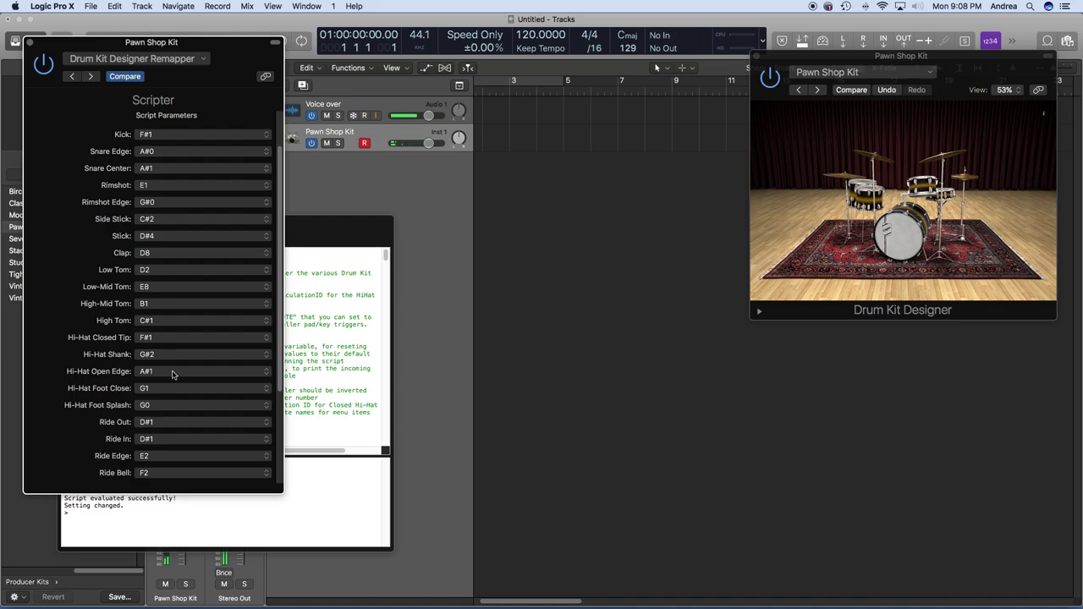
click(267, 387)
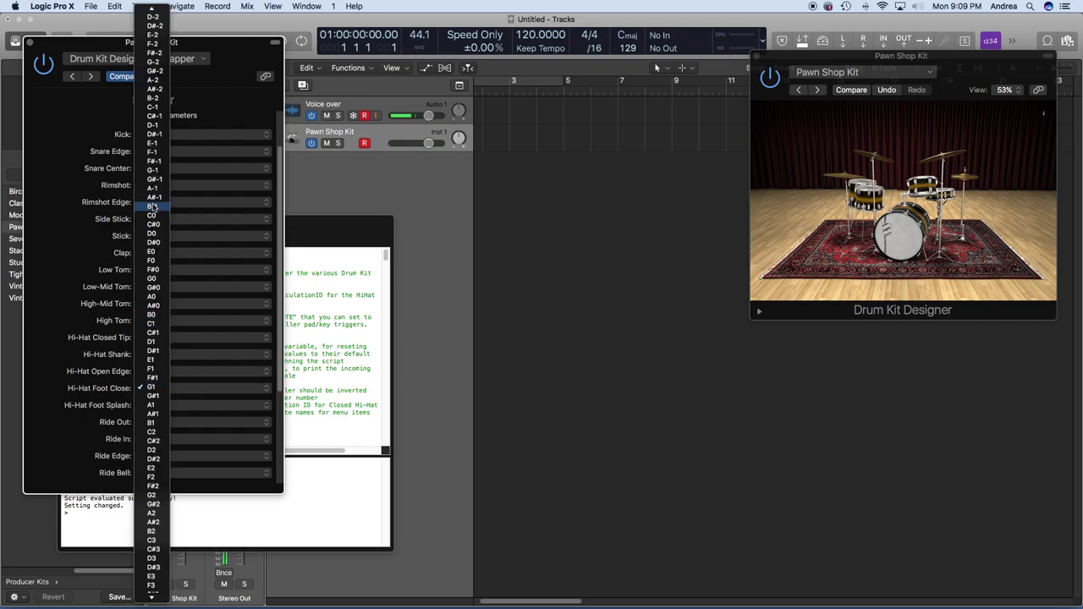
click(157, 404)
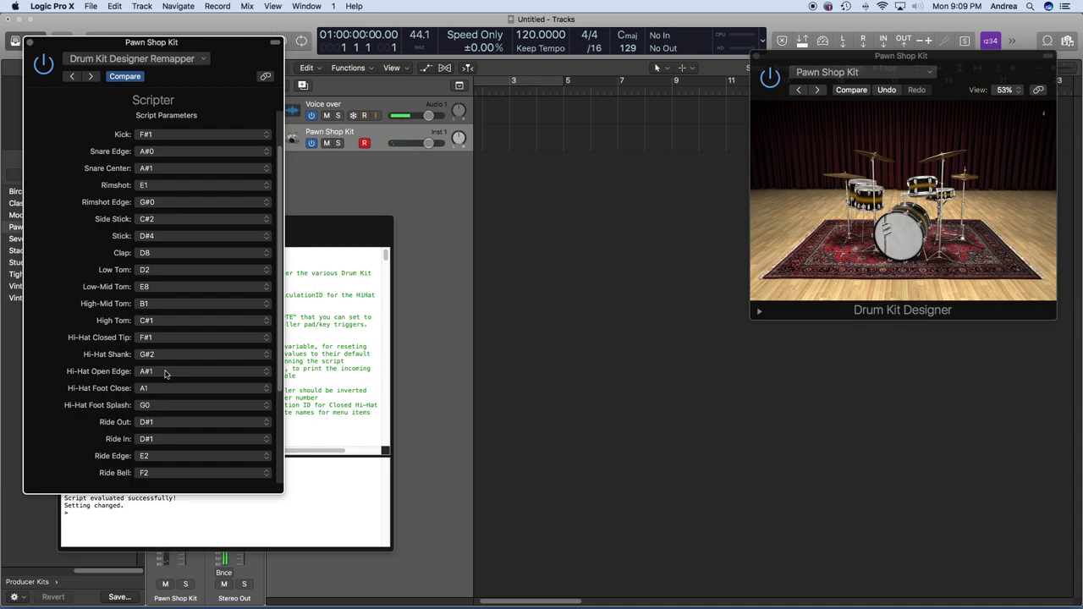
Step: Remap Hi-Hat Closed Tip to G1 and Hi-Hat Open Edge to G#2
click(268, 340)
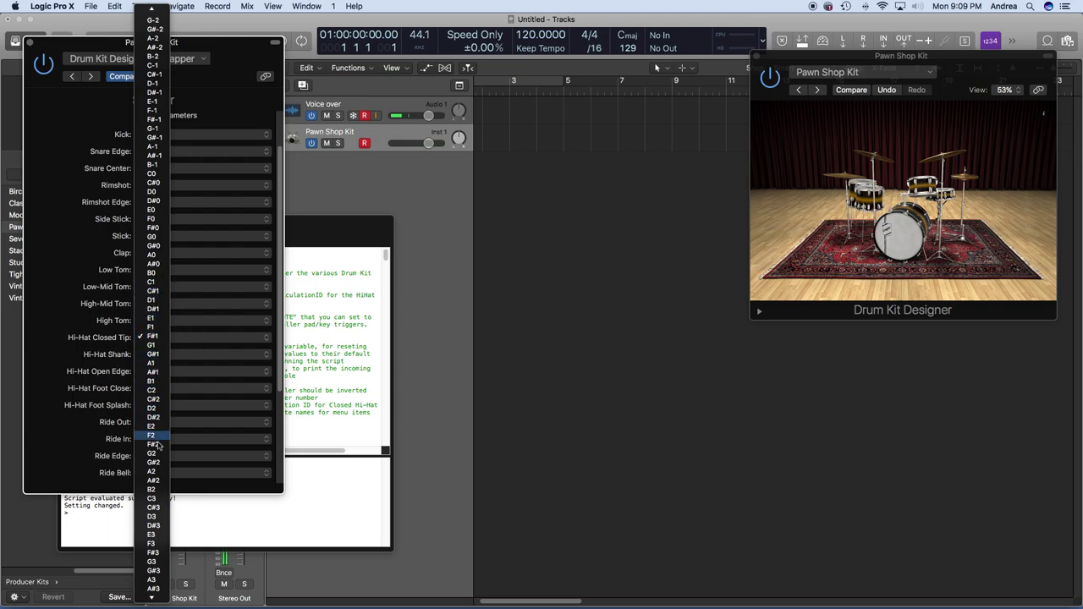
click(164, 345)
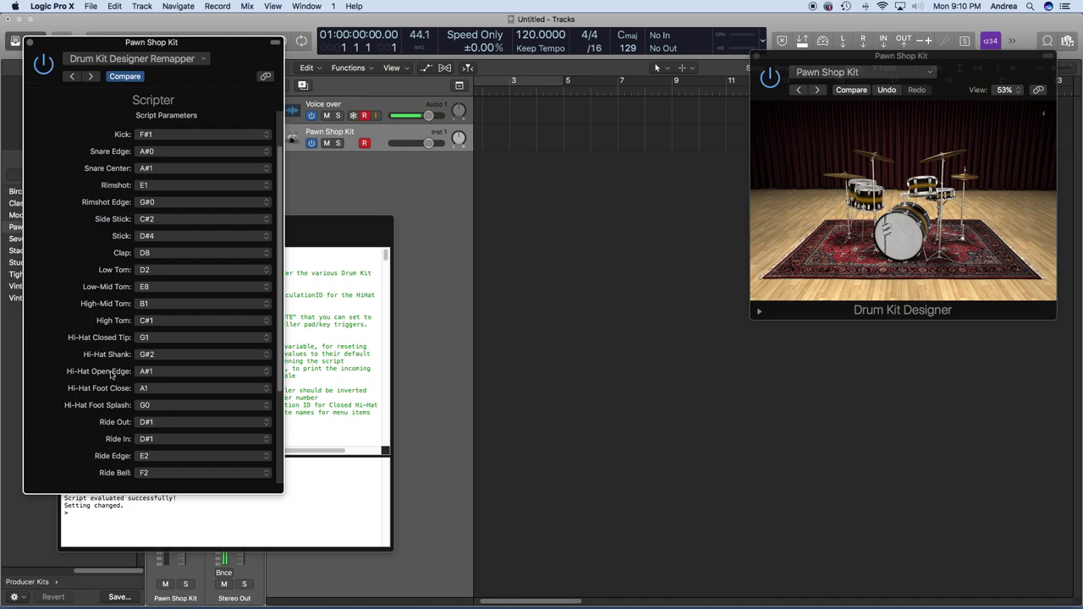
click(267, 376)
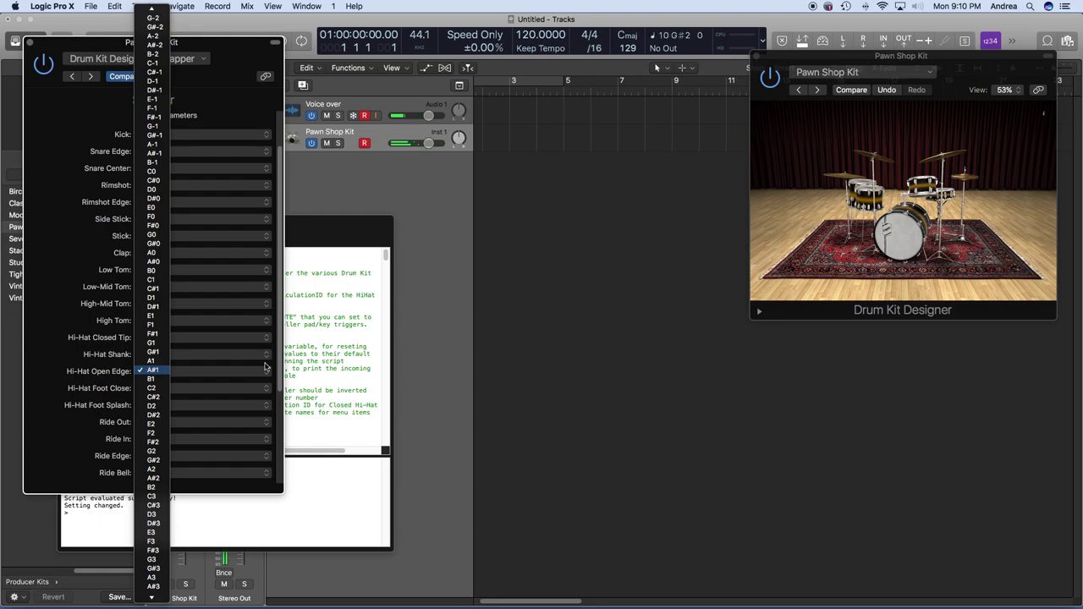
click(154, 461)
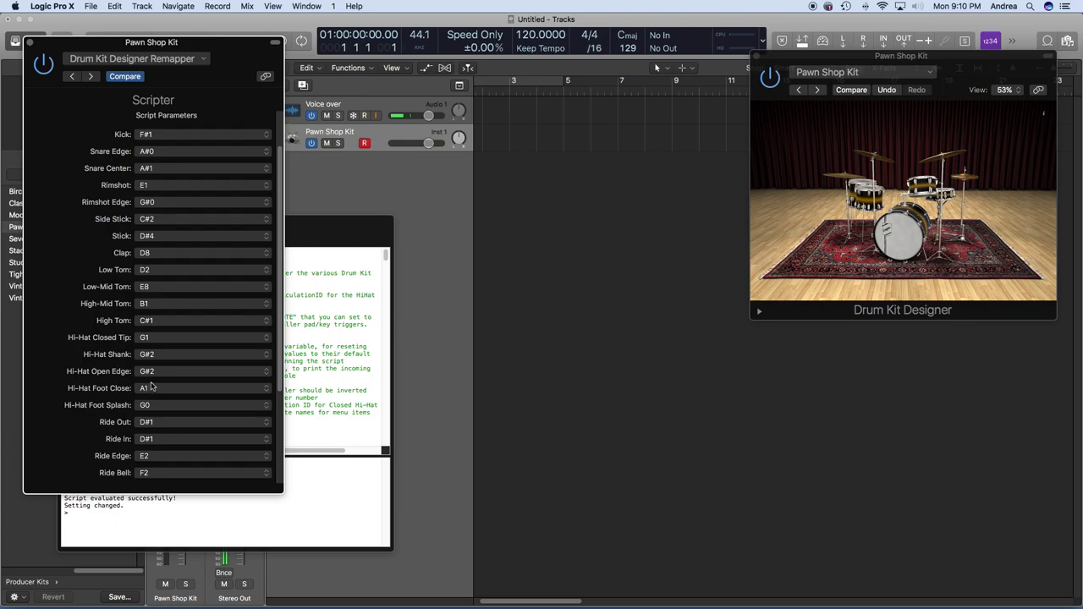
Step: Remap Hi-Hat Foot Splash to G#2 and Hi-Hat Shank to the out-of-the-way note G#7
click(267, 407)
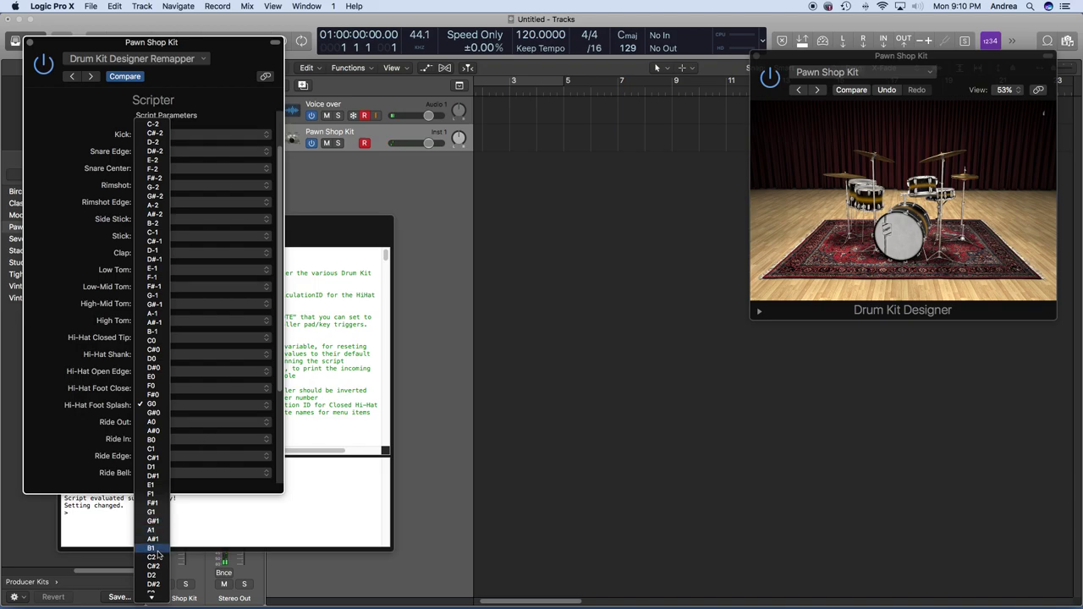
mouse_move(150, 597)
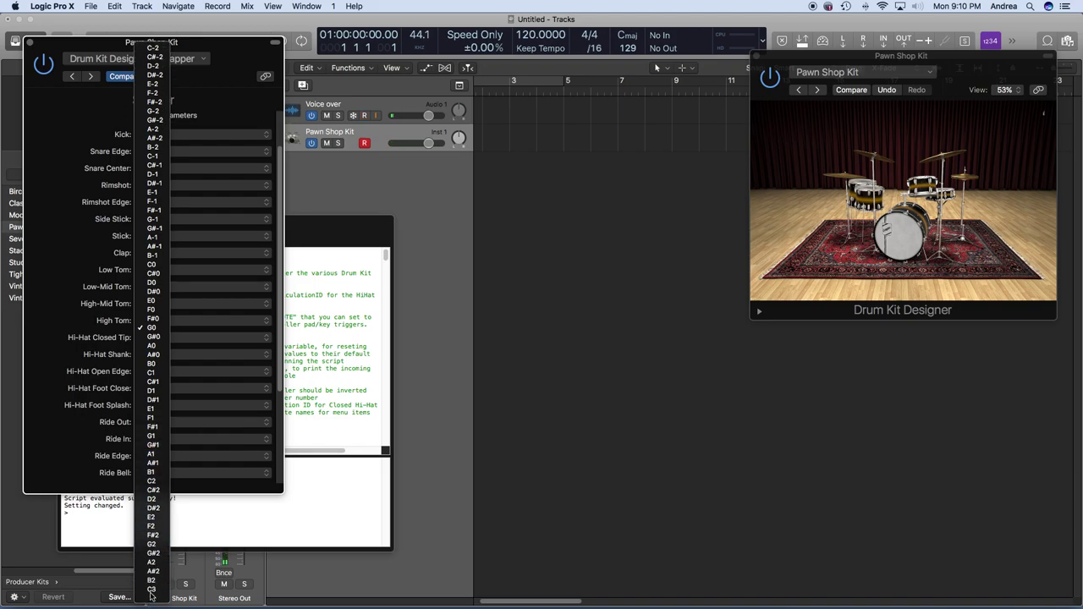
click(156, 550)
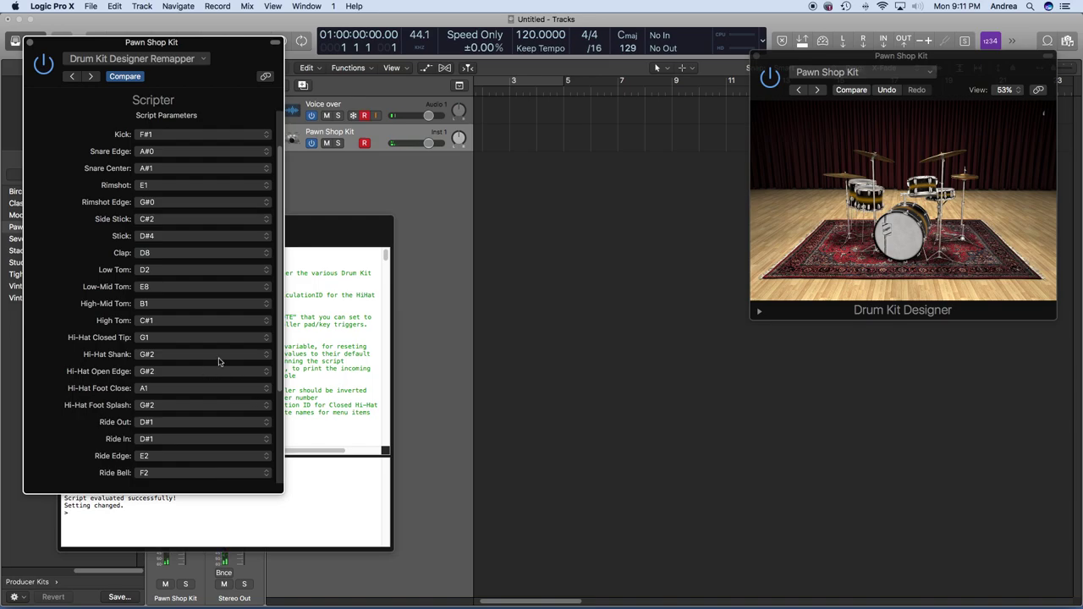
click(266, 355)
mouse_move(155, 598)
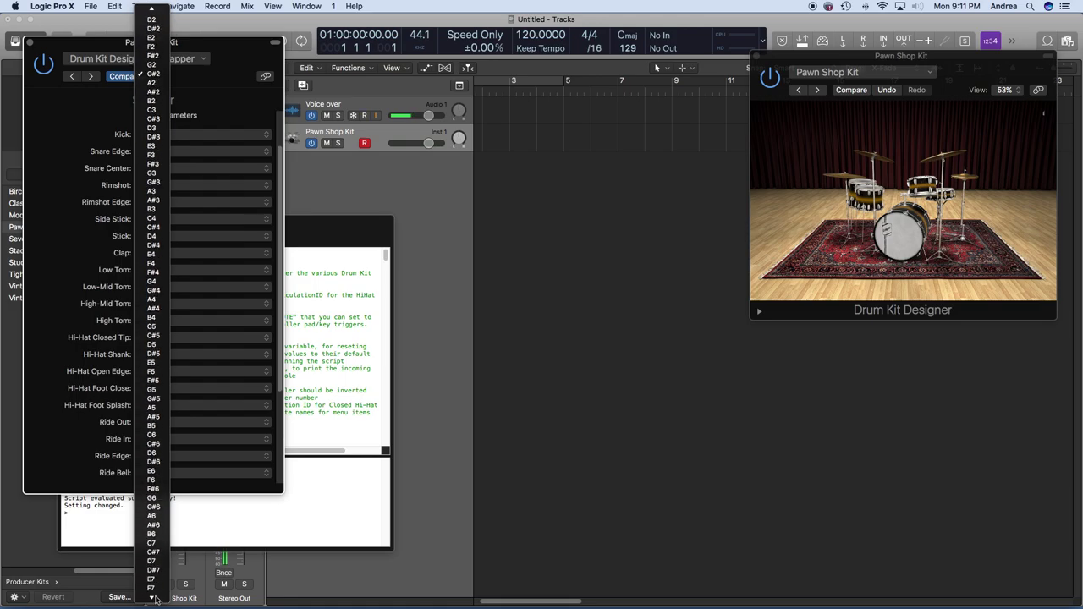
click(155, 590)
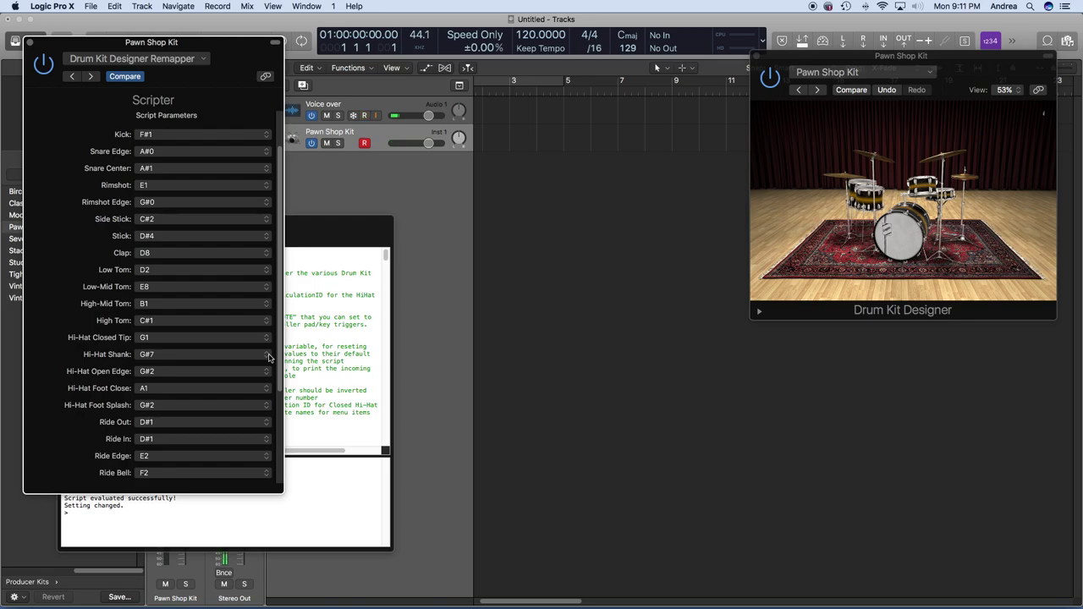
Step: Save the Scripter remapping as a new setting named "D4 drum kit" in the Scripter folder
click(202, 61)
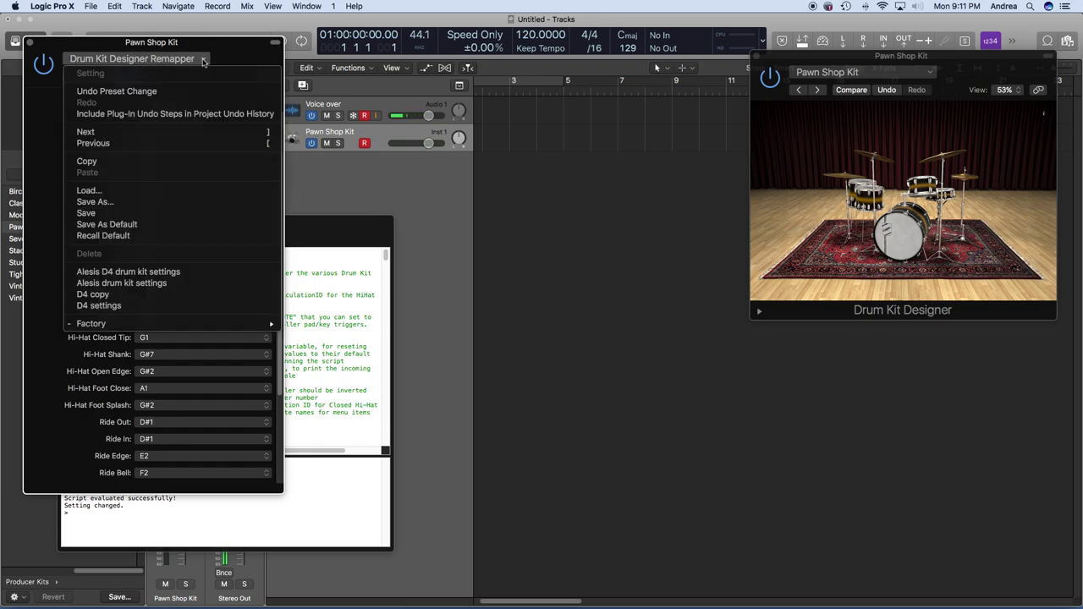
click(138, 203)
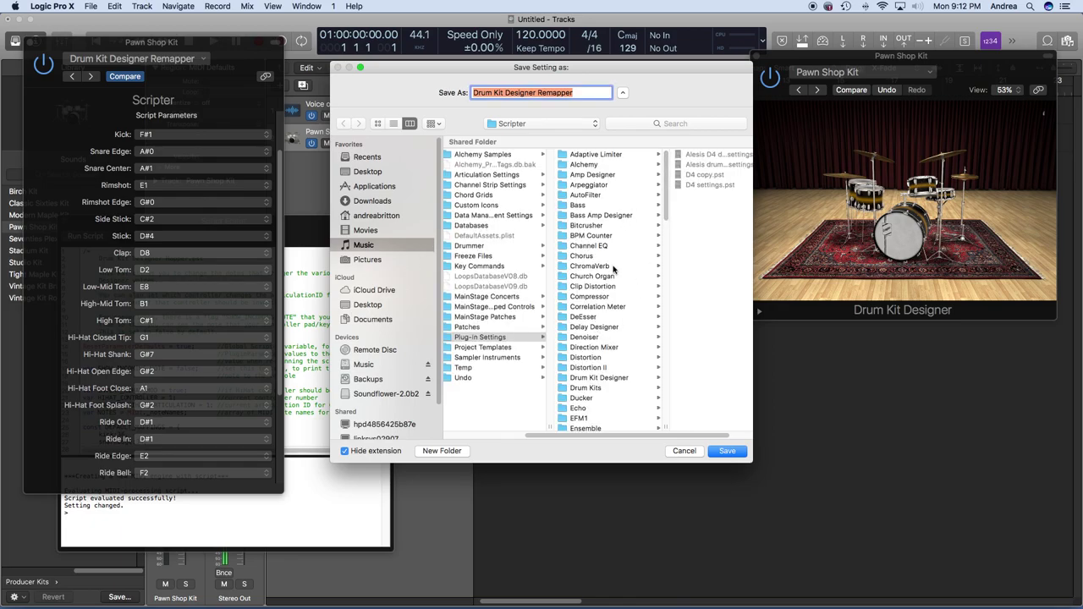
click(449, 95)
text(D4 dr)
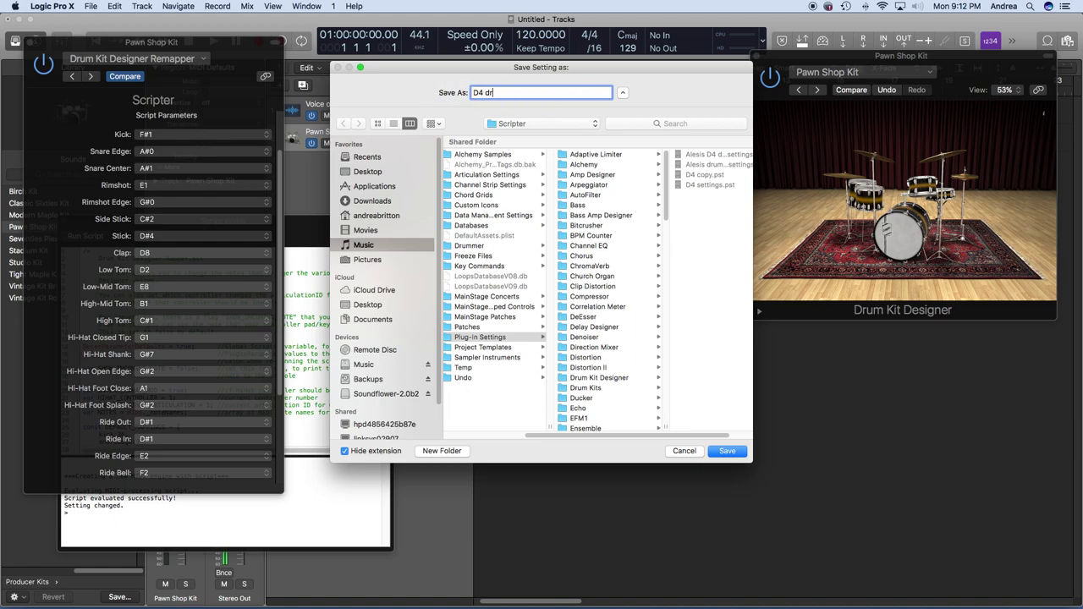
text(um kit)
click(724, 452)
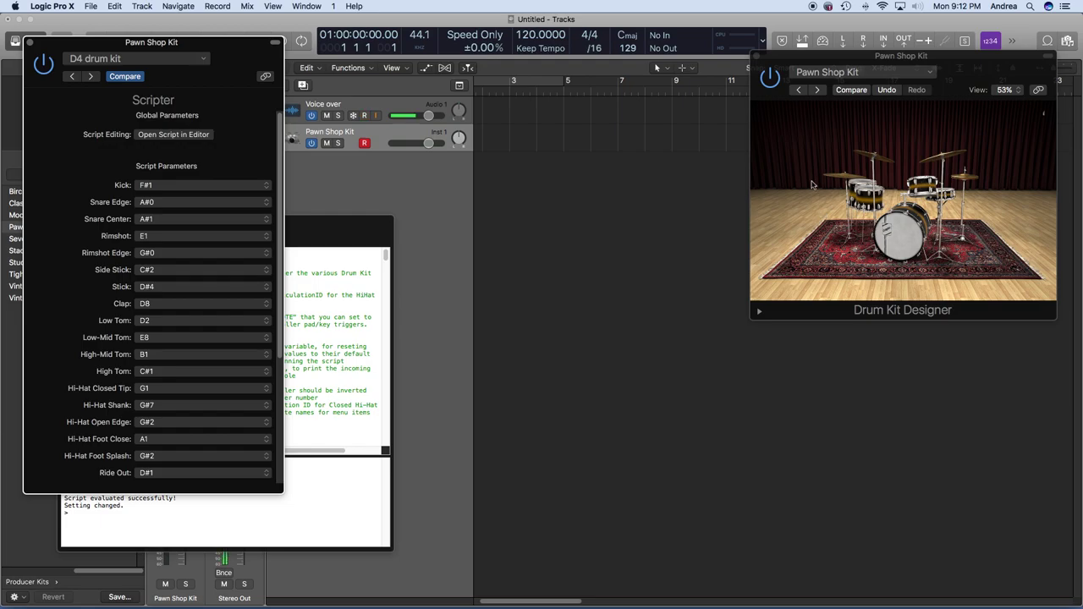
Step: In Drum Kit Designer, swap the kick drum for the third kick model in the list and adjust its dampening
click(804, 134)
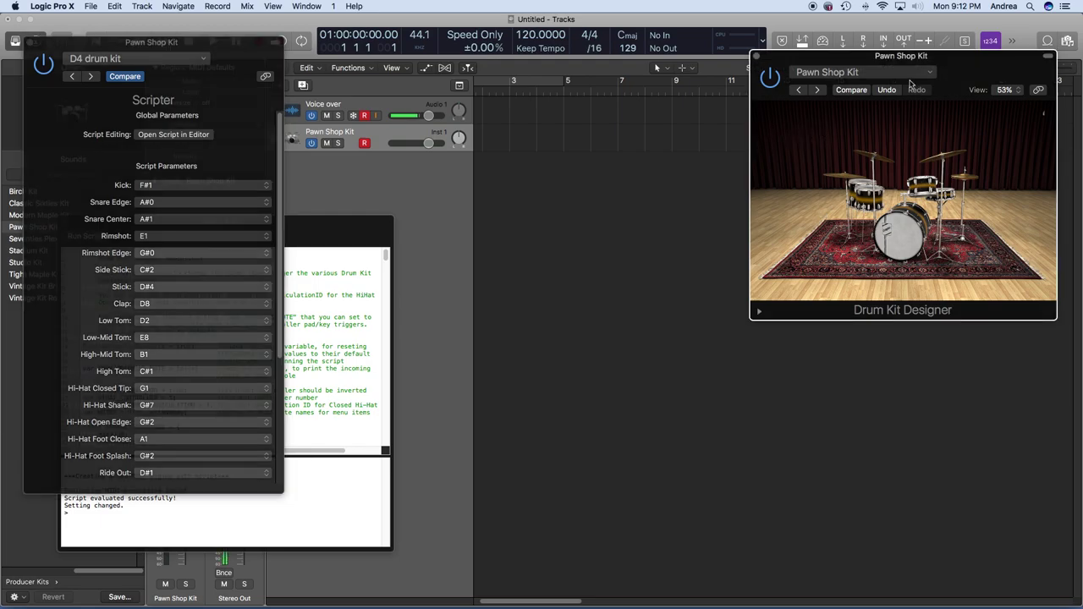
drag(857, 61, 819, 100)
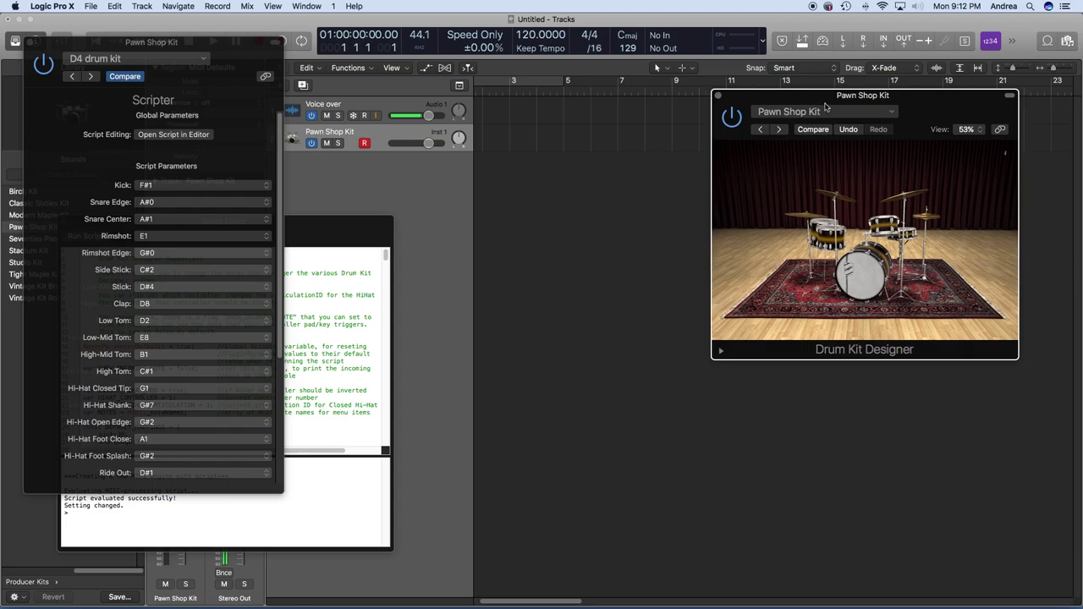
click(859, 275)
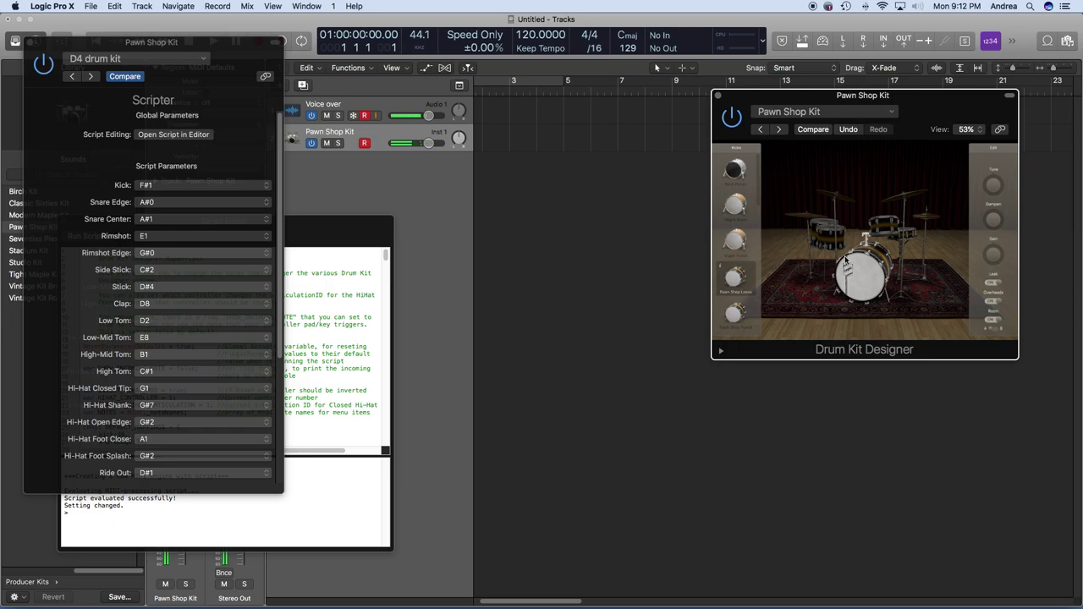
click(736, 240)
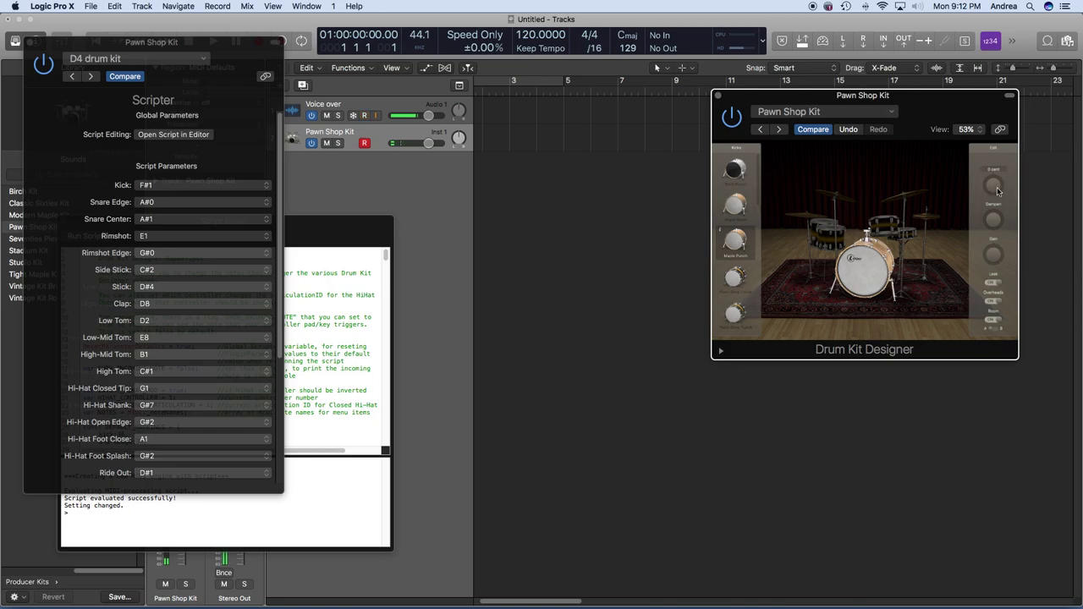
mouse_move(993, 224)
drag(993, 227, 1003, 213)
Step: Swap the toms for the first tom set in the list after trying the third, and adjust their dampening
click(829, 243)
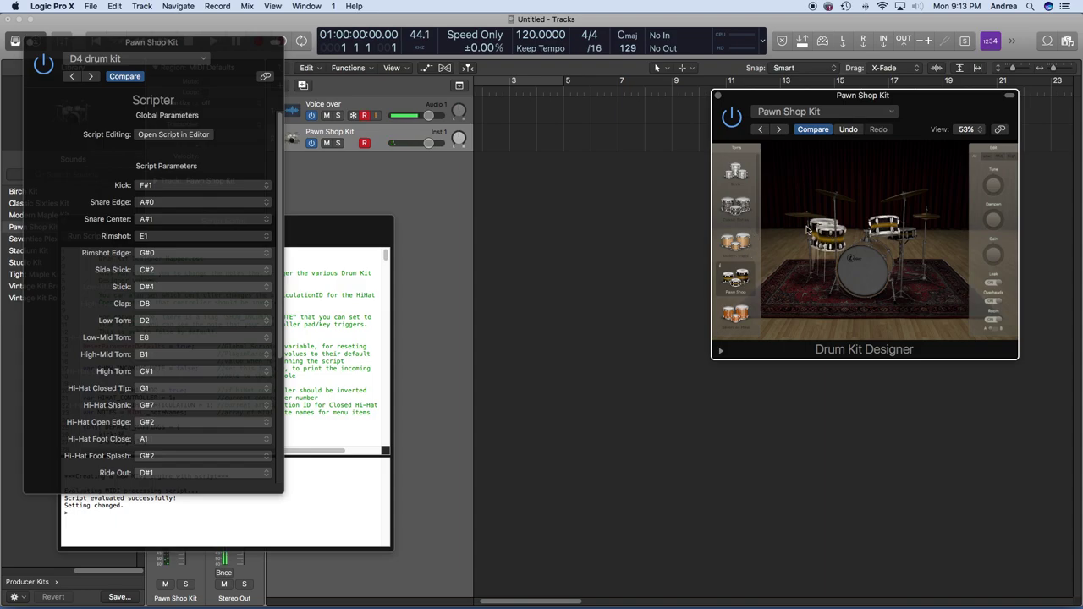
click(739, 249)
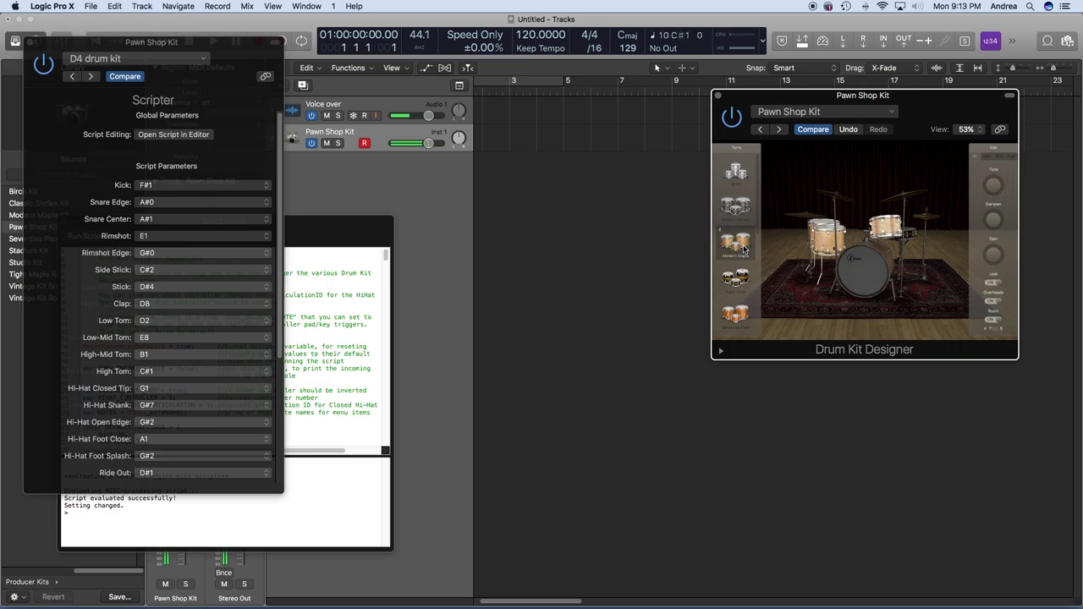
click(735, 174)
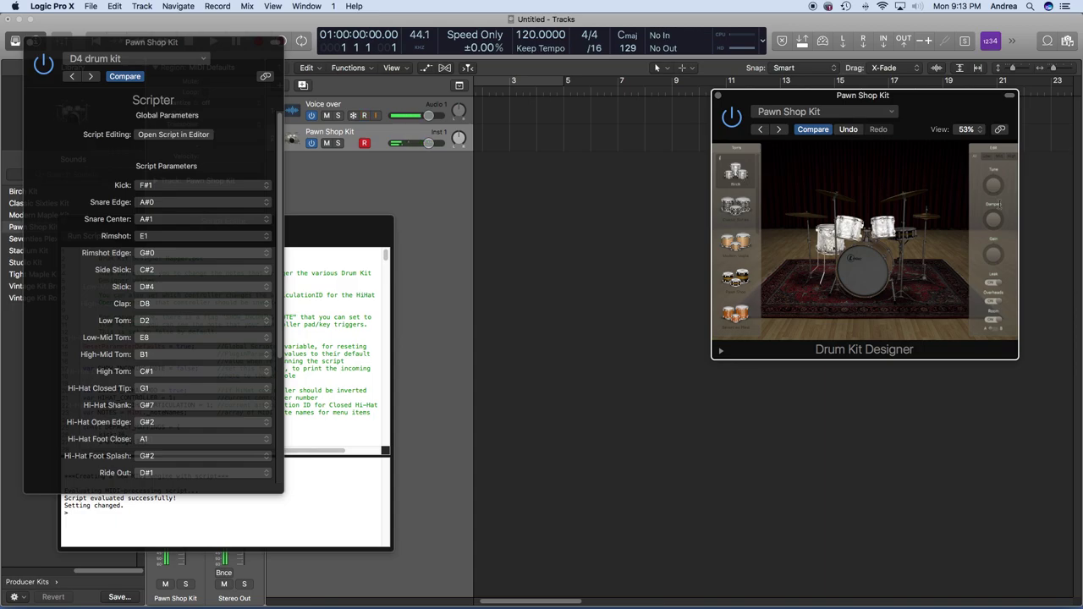
mouse_move(996, 218)
drag(991, 228, 999, 222)
Step: Swap the hi-hat for the Modern Dark model, comparing it with Vintage Bright
click(934, 222)
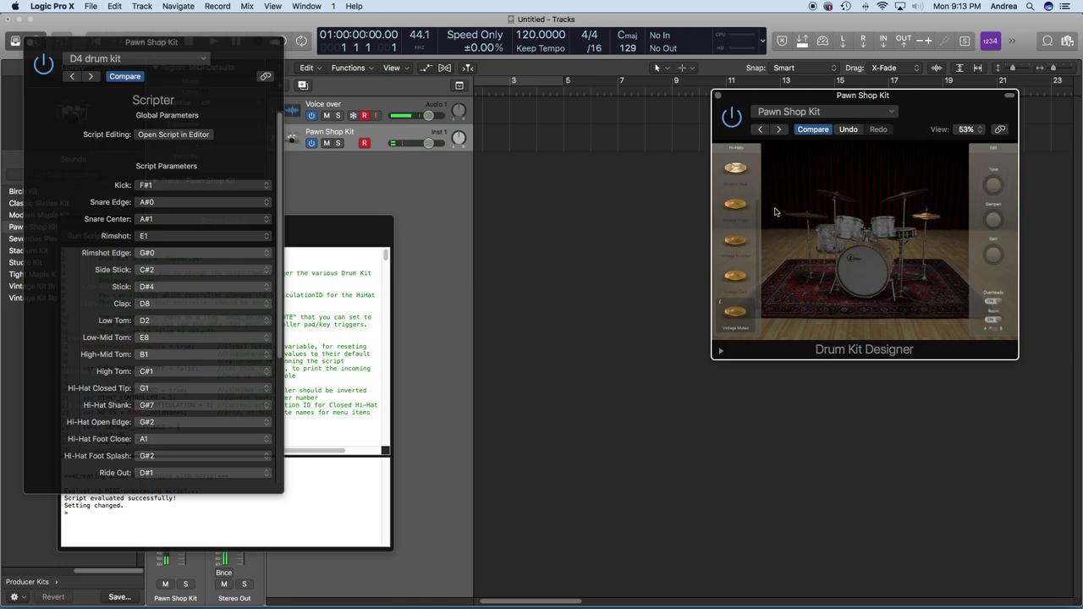
click(740, 170)
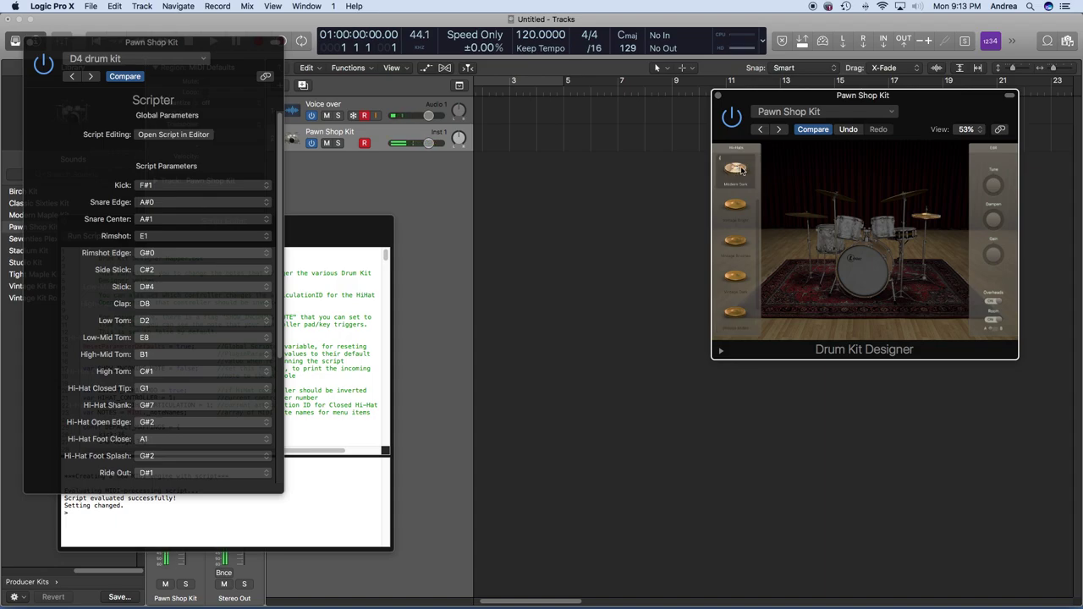
click(741, 171)
click(736, 208)
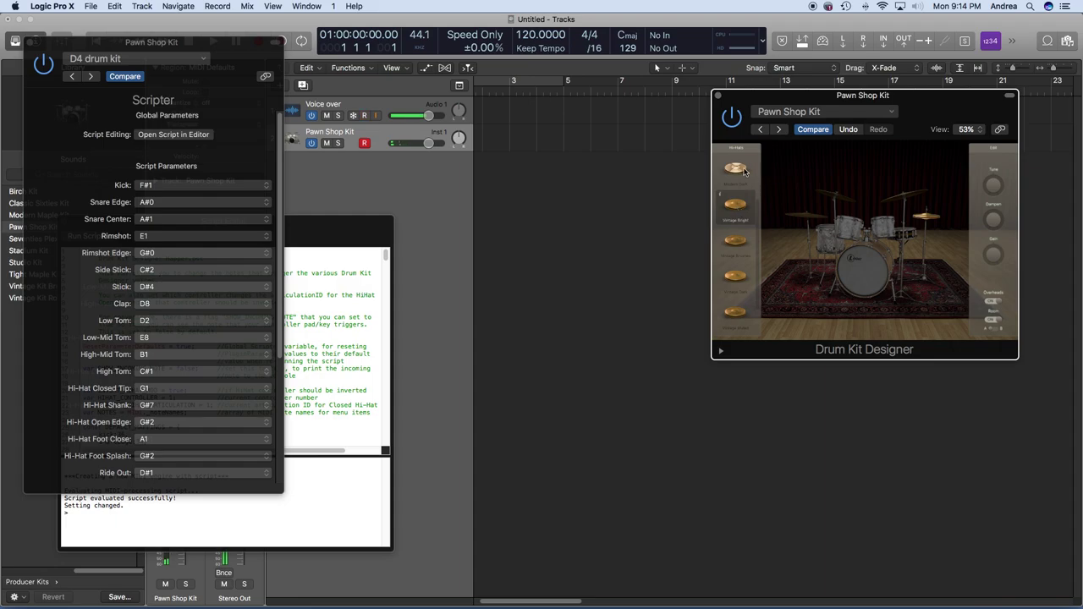
click(736, 170)
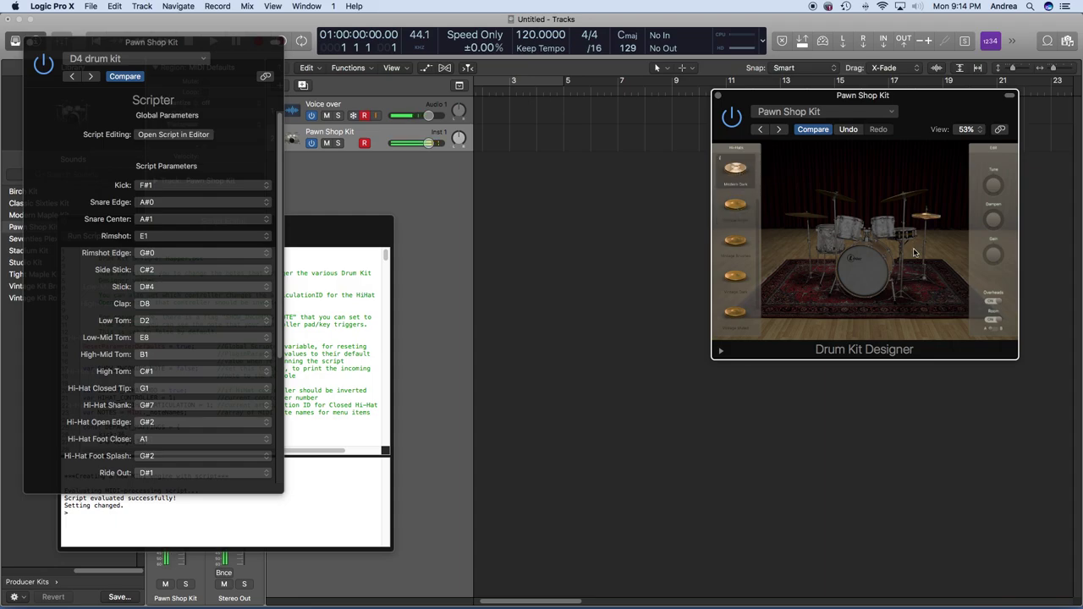
Step: Try the Vintage Bright ride cymbal, and settle on the third ride model in the list
click(809, 221)
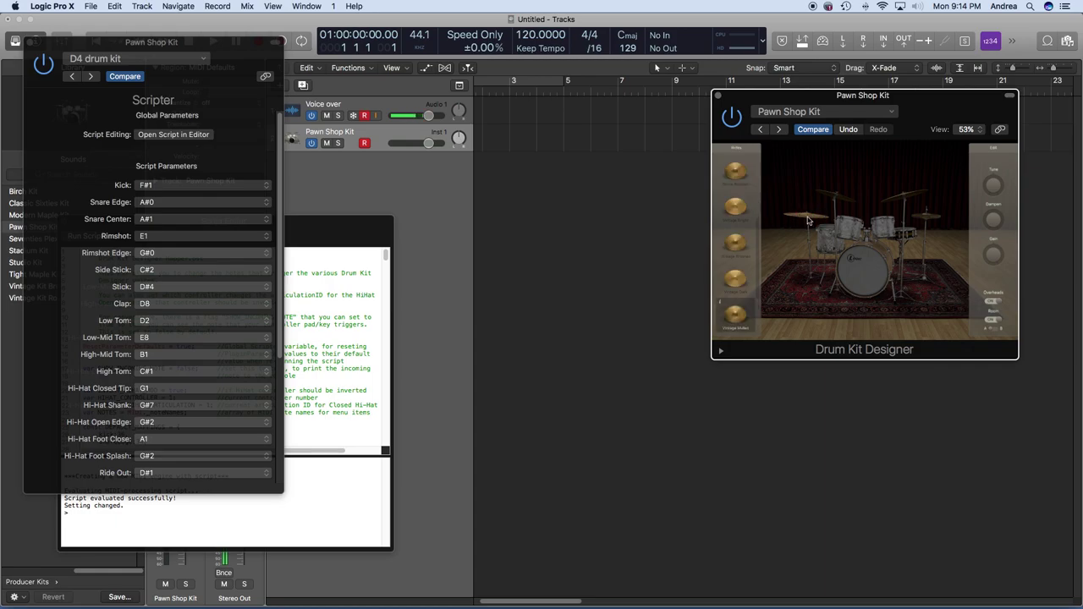
click(736, 210)
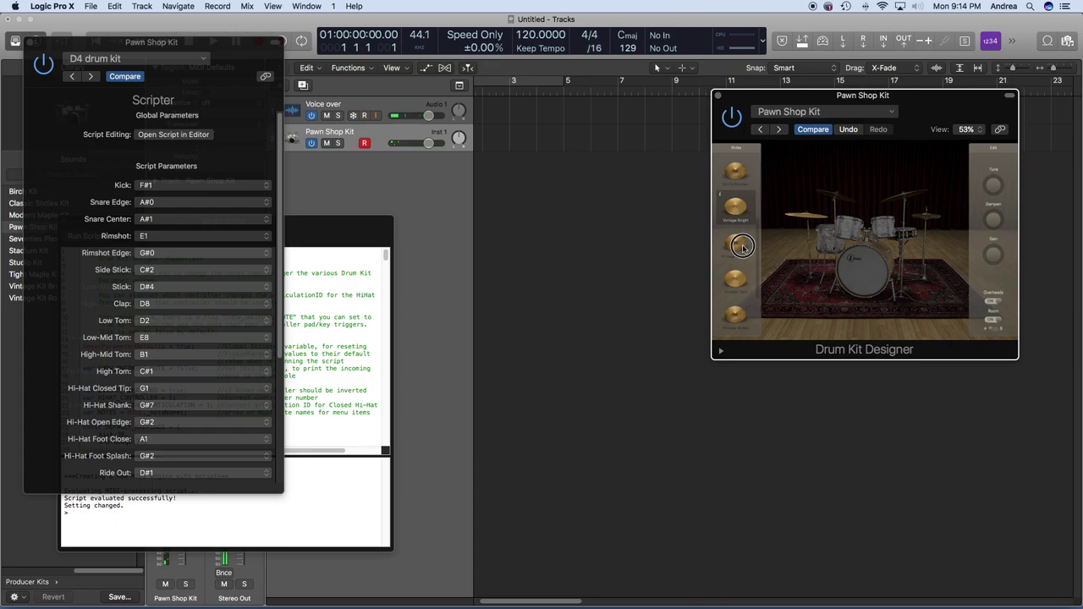
click(731, 246)
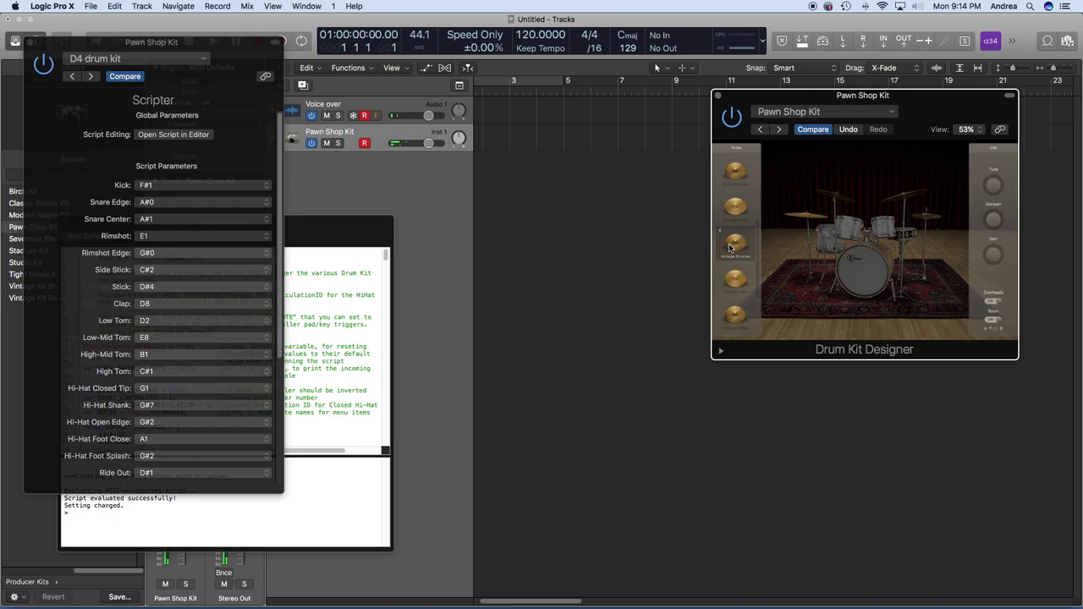
Step: Try the blue snare drum, choose the white Tight Maple snare instead, and look over the other snare models
click(908, 236)
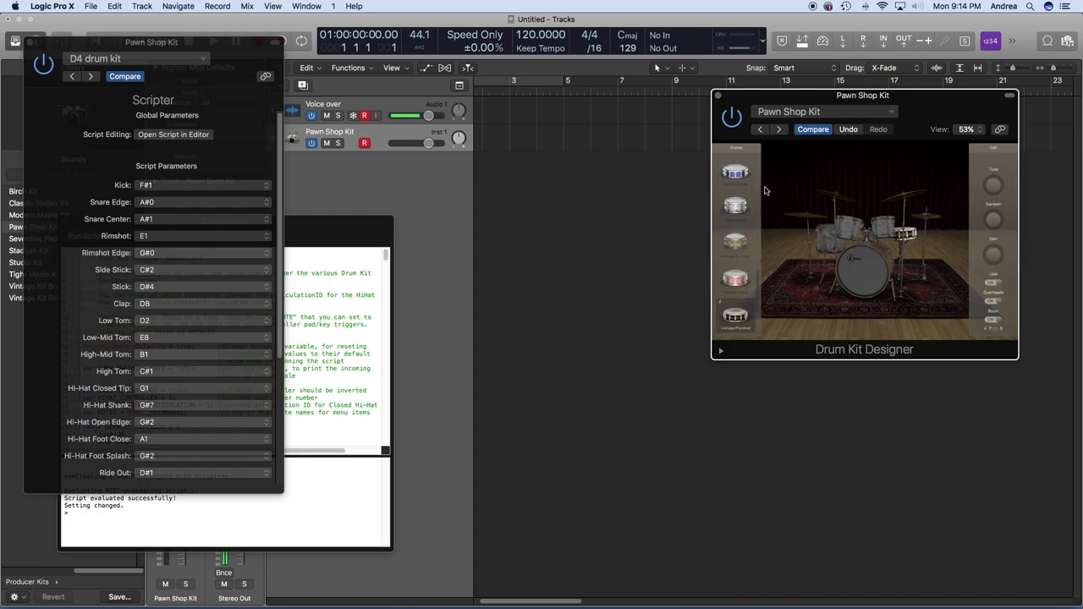
click(737, 174)
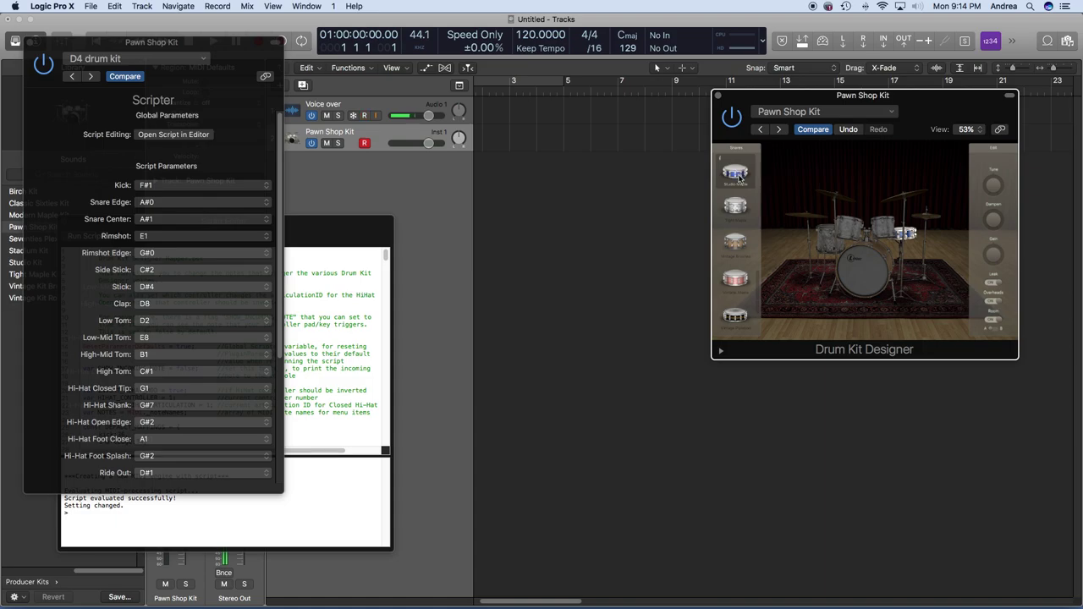
click(737, 175)
click(736, 206)
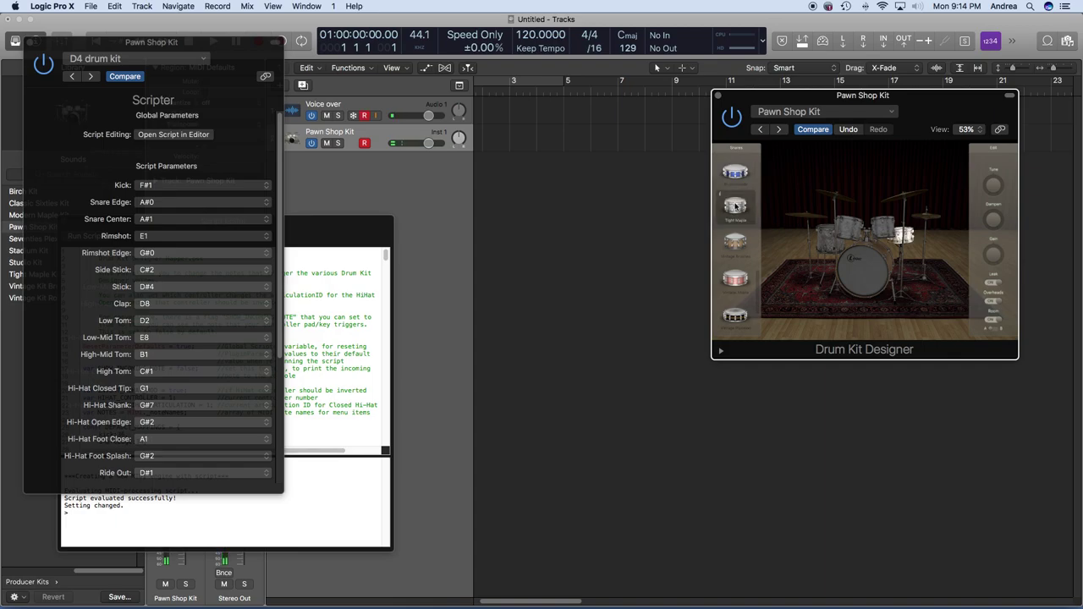
click(741, 208)
scroll(742, 207, down, 3)
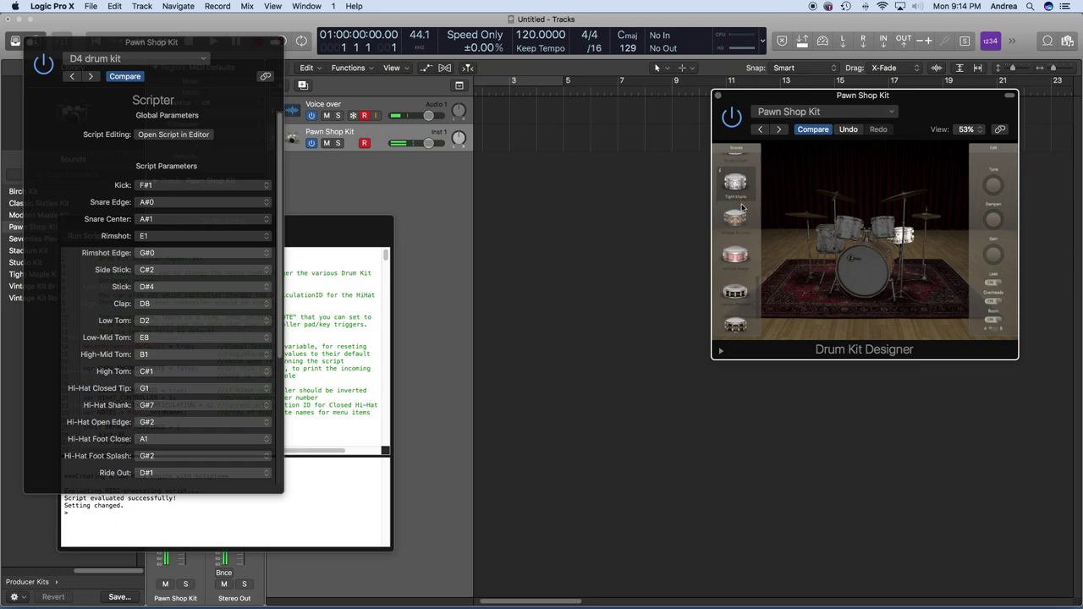
scroll(741, 245, up, 8)
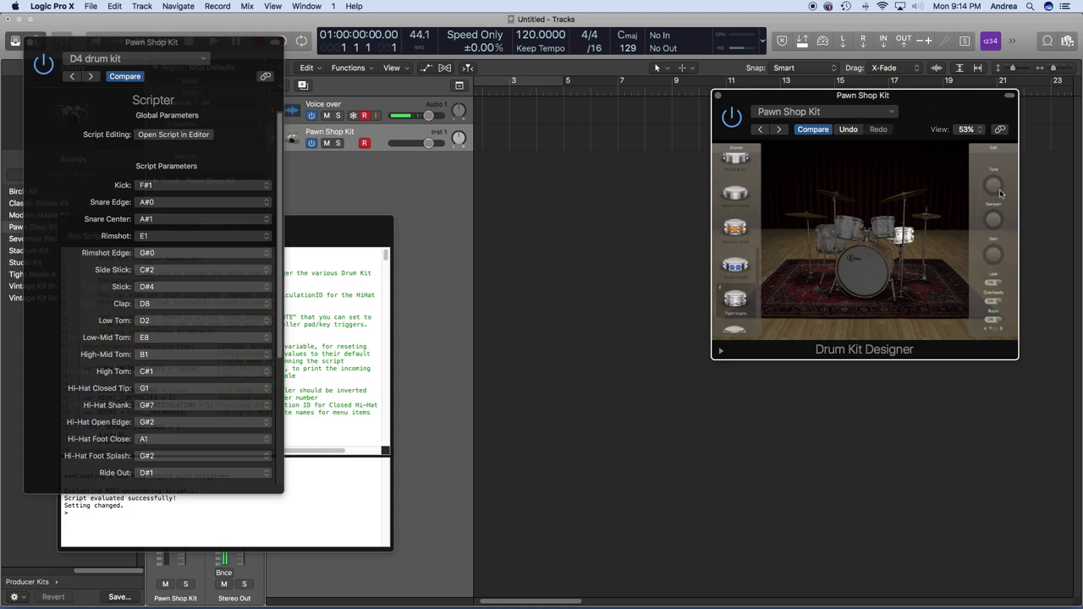
mouse_move(994, 222)
mouse_move(995, 264)
Step: Save the customised kit as the setting "alesis d4 pawn shop kit" in the Drum Kit Designer folder, replacing the existing file
click(895, 113)
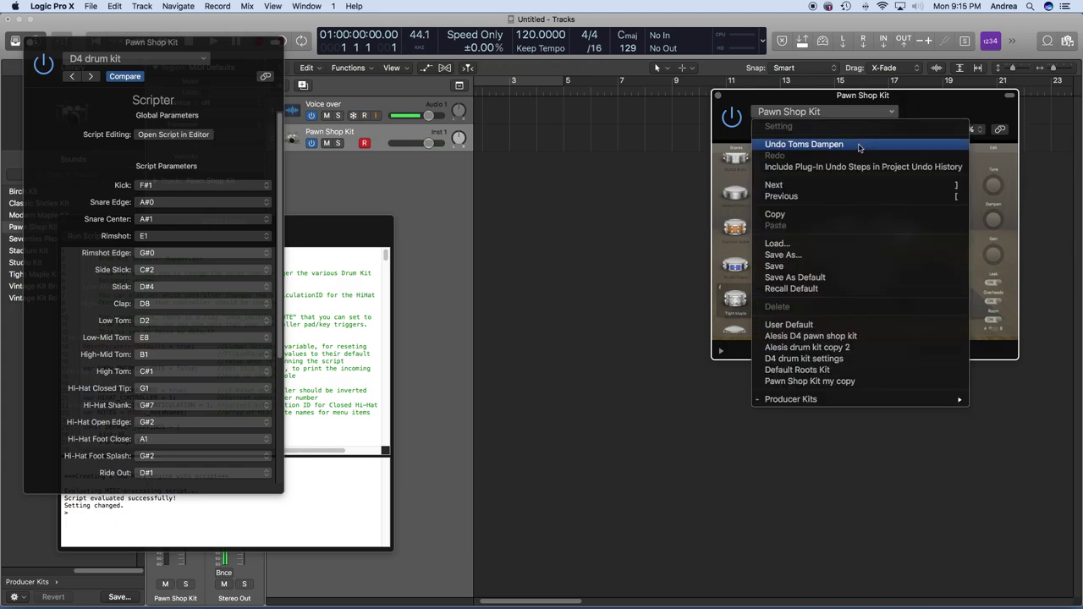
click(830, 256)
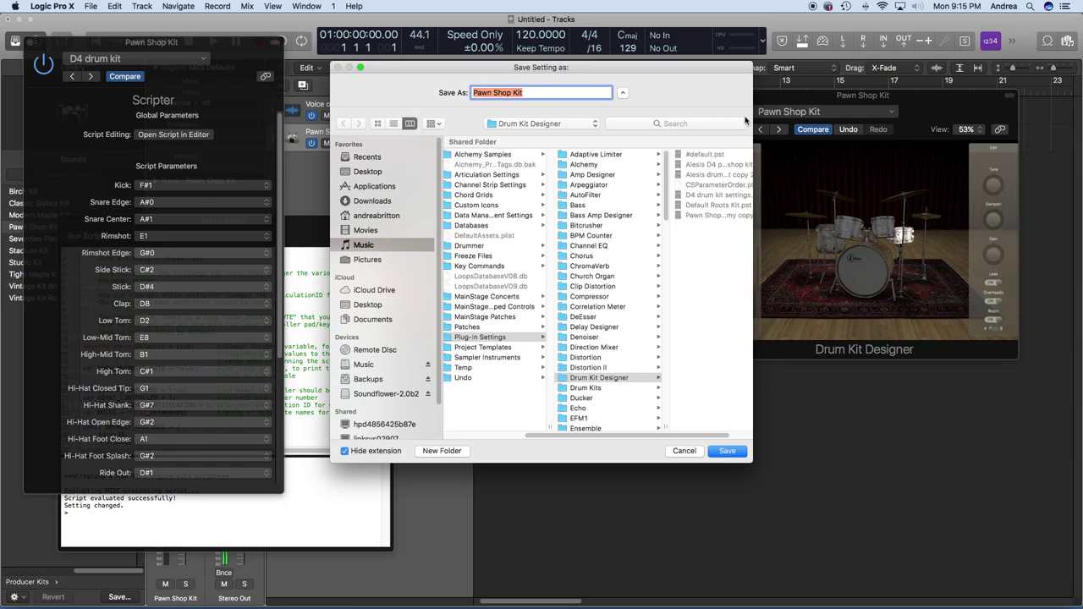
text(alesis d4 pawn shop ki)
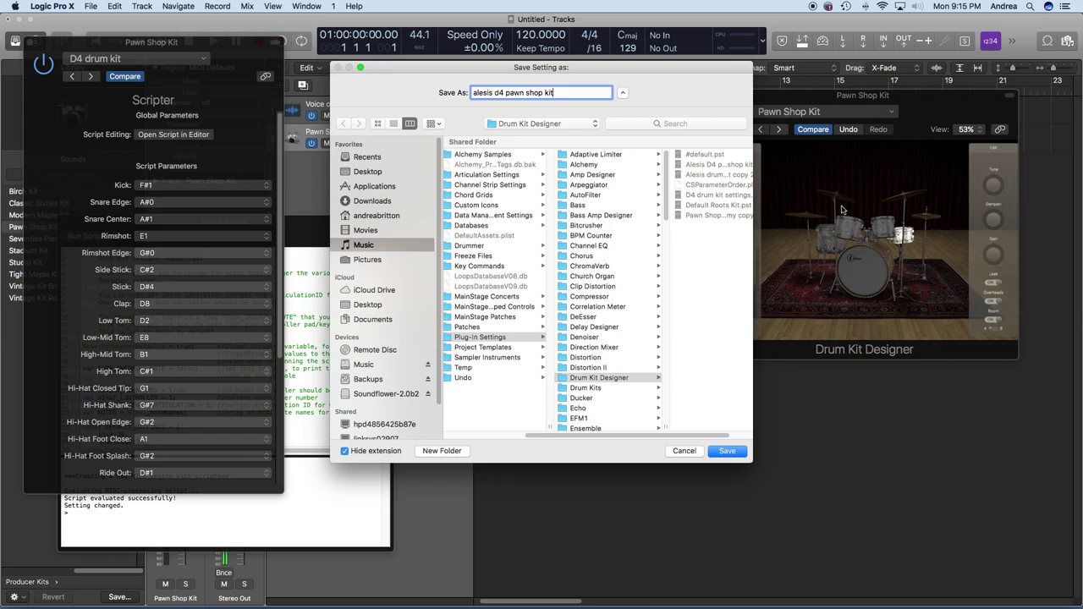
click(732, 451)
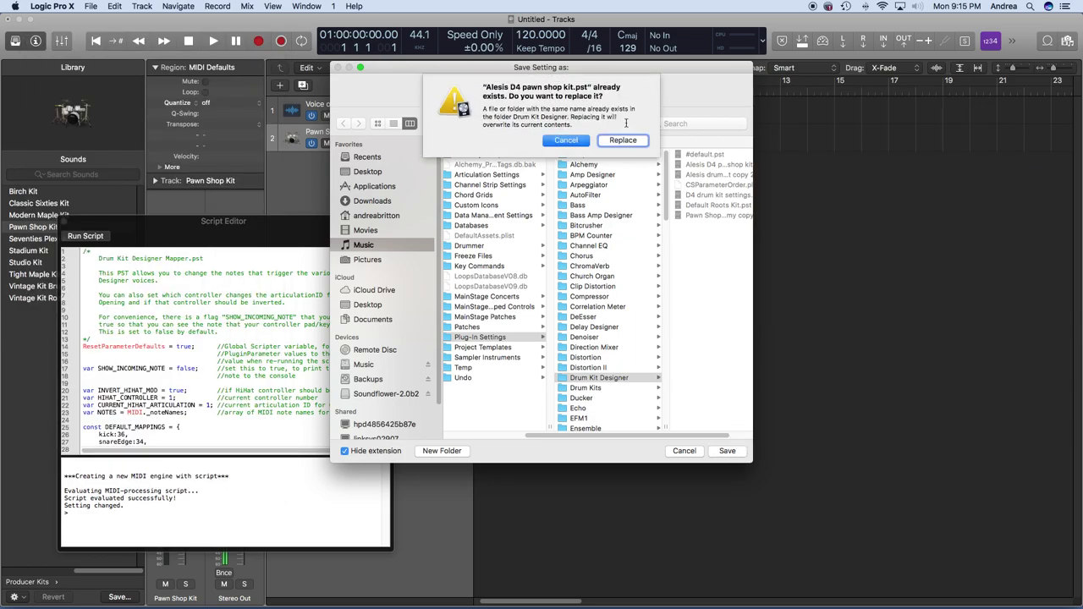
click(624, 140)
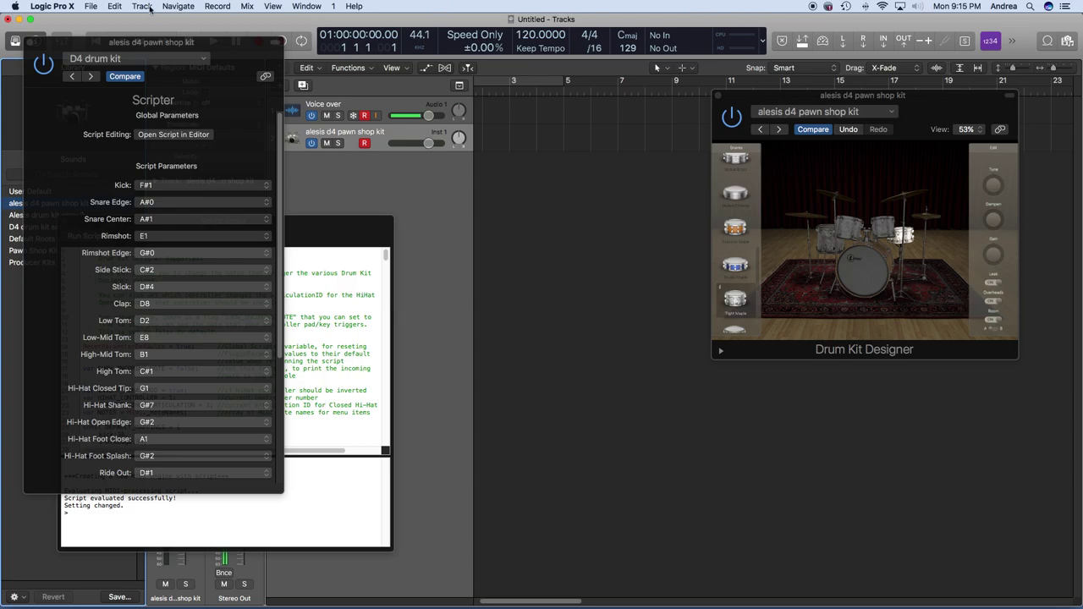
Step: Close the Scripter and Script Editor windows, and save the "alesis d4 pawn shop kit" library setting again, replacing the existing file
click(29, 44)
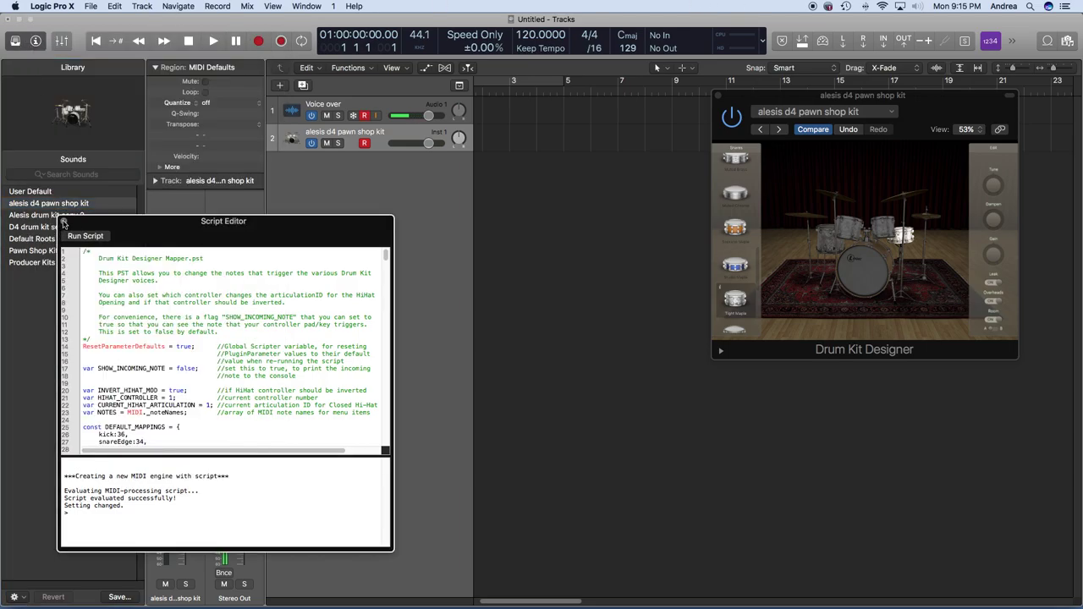
click(66, 222)
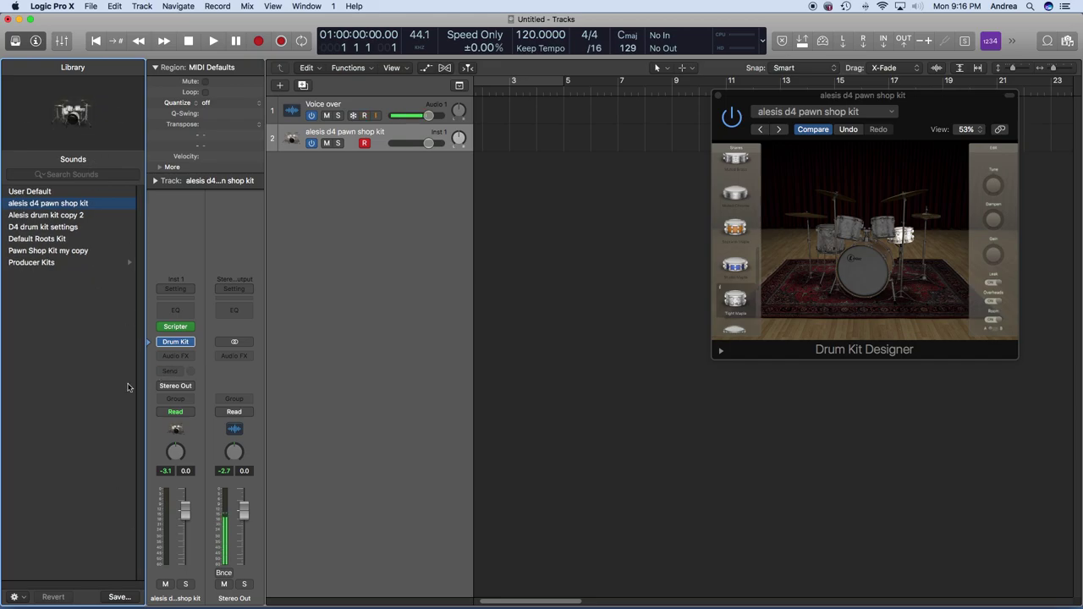
click(120, 598)
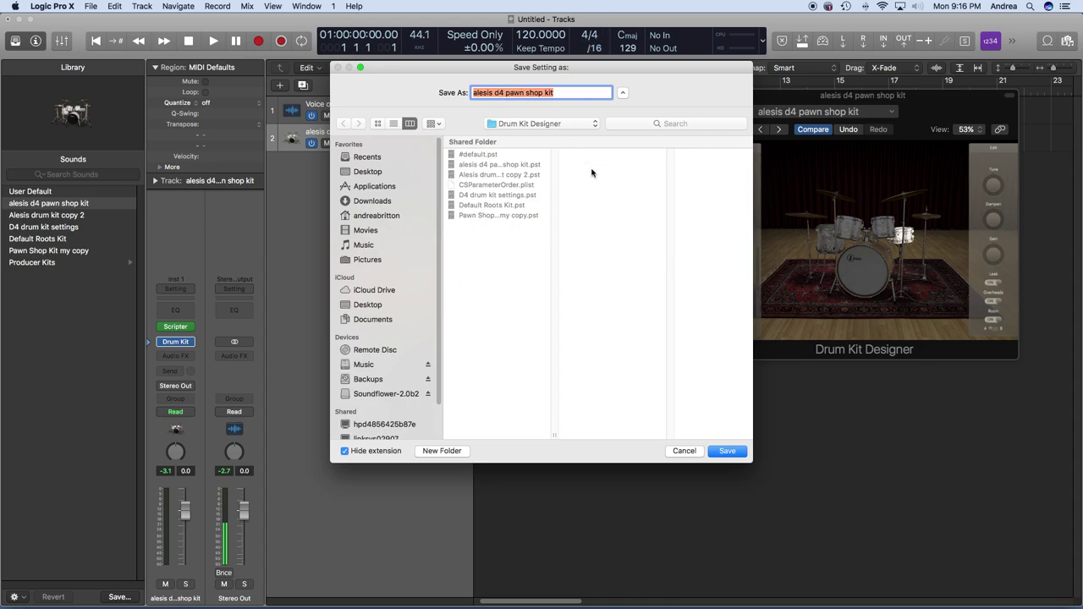
click(728, 451)
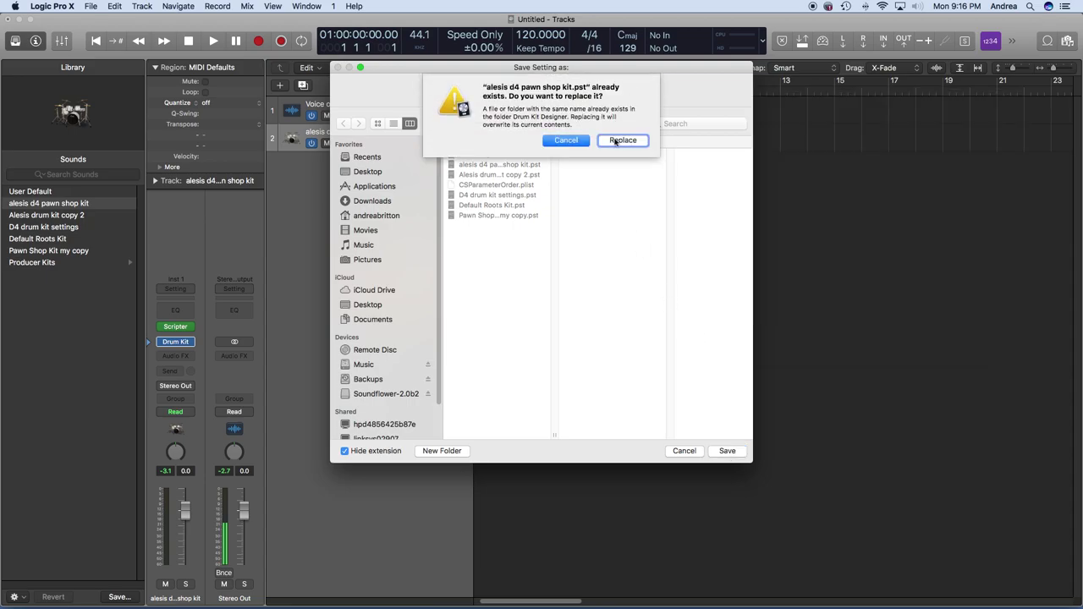
click(616, 142)
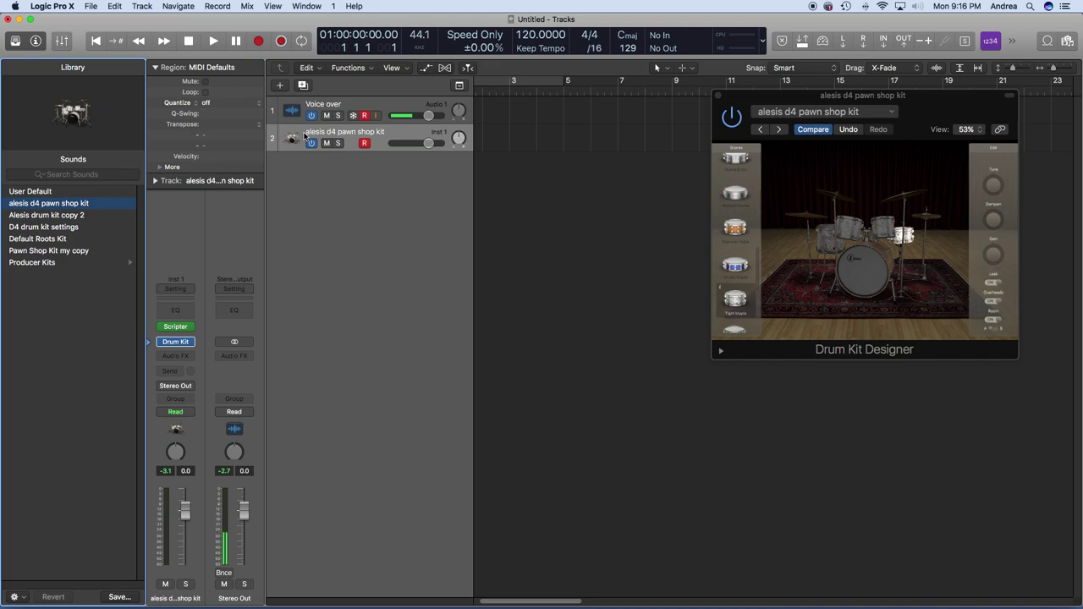
Step: Show the mixer and add ten separate output channels for the drum kit track, from Kick In through Room A
key(x)
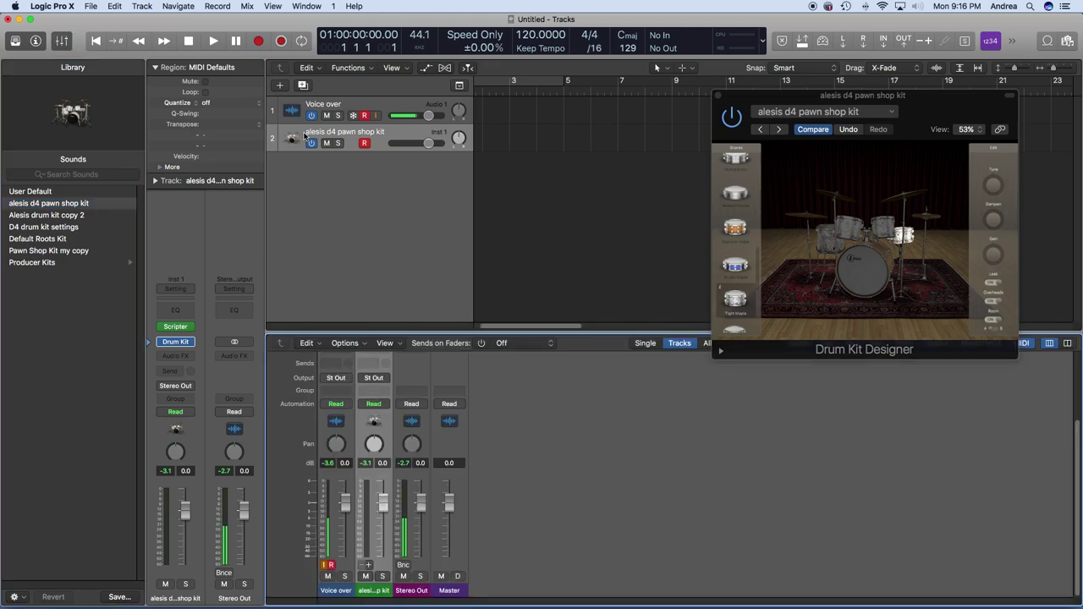
click(369, 566)
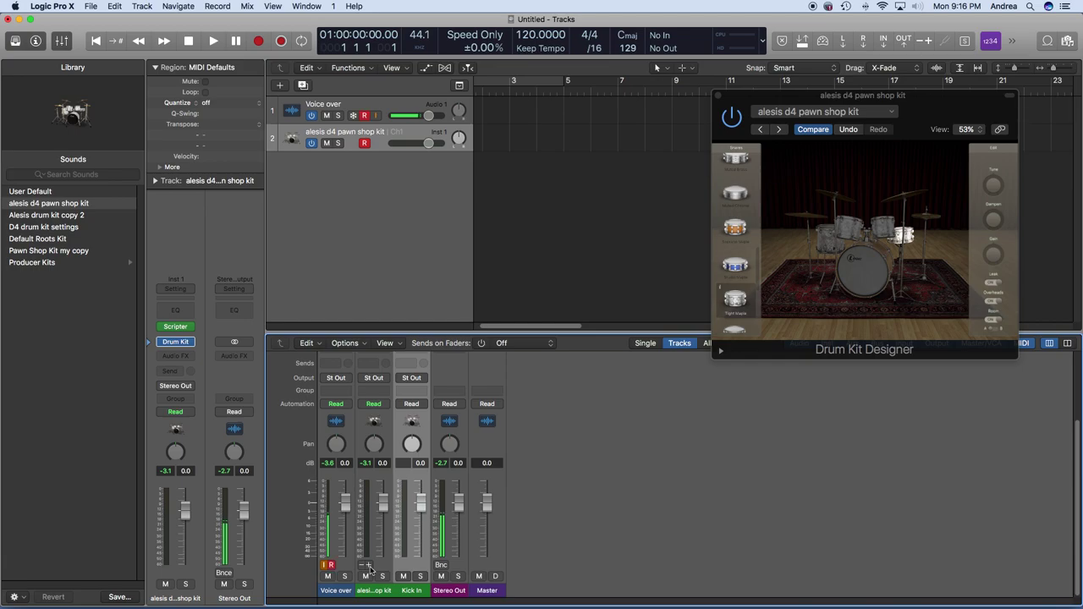
click(368, 566)
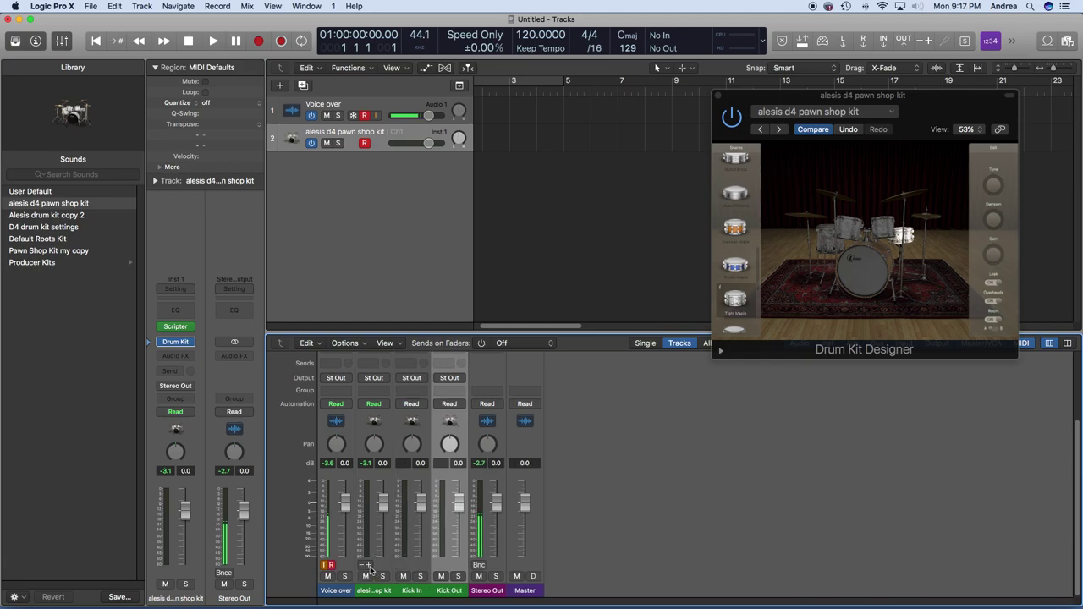
click(368, 565)
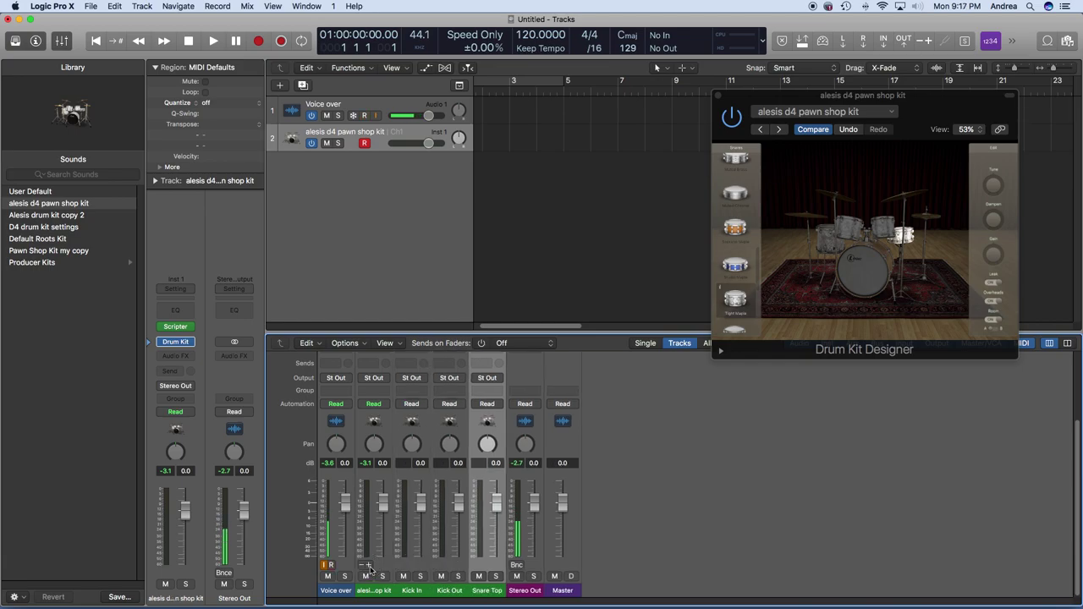
click(368, 565)
click(368, 565)
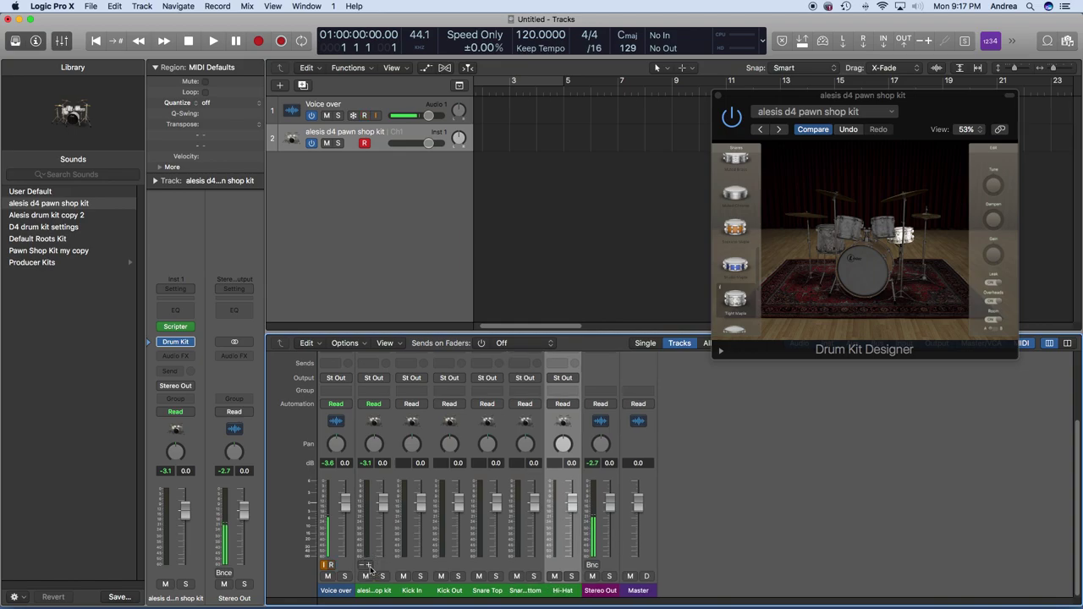
click(369, 565)
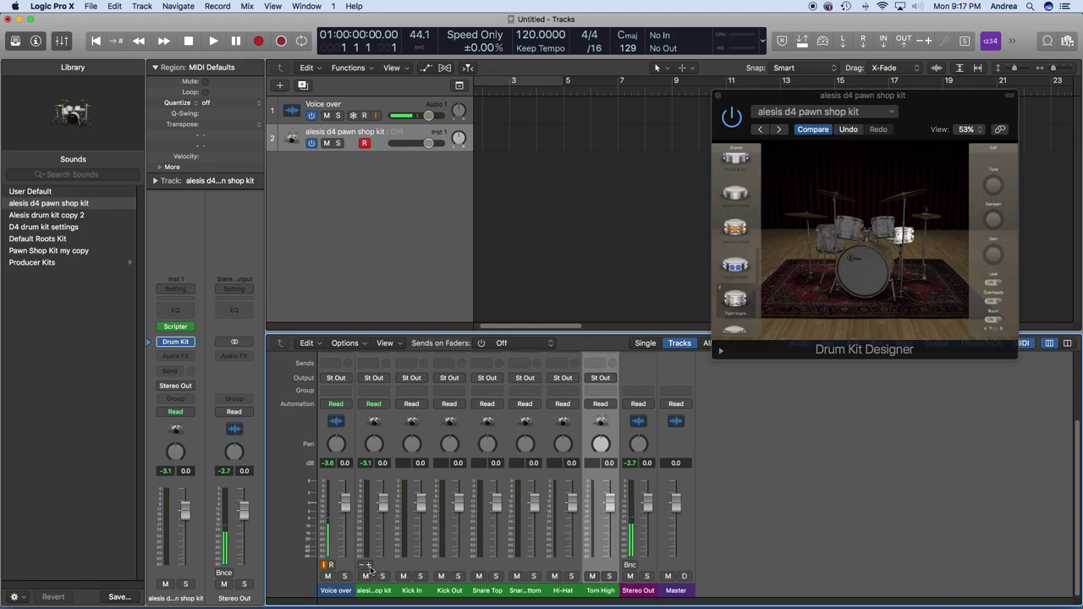
click(368, 565)
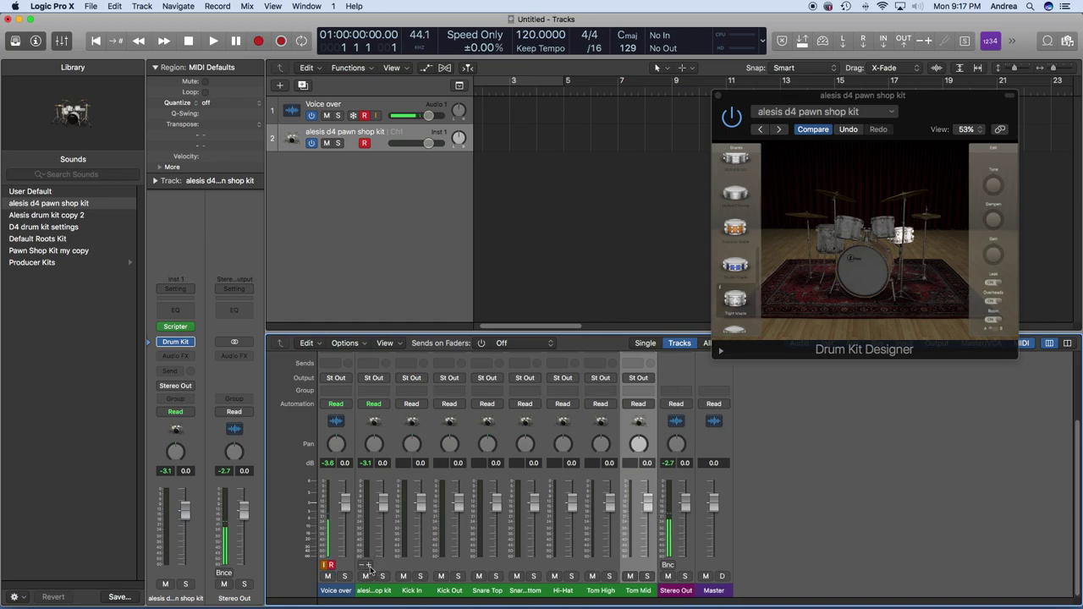
click(368, 565)
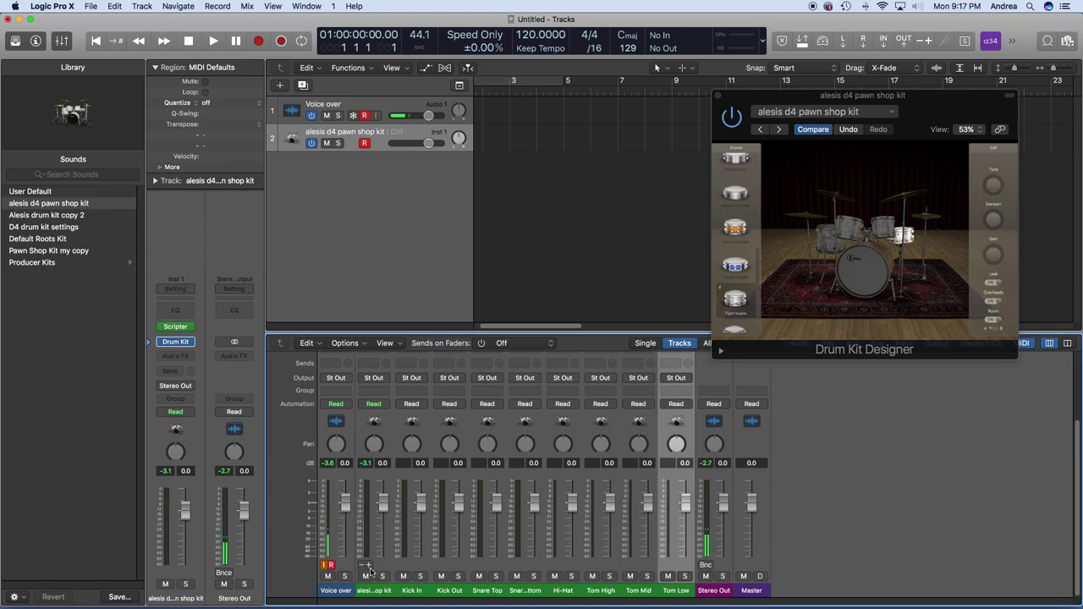
click(369, 566)
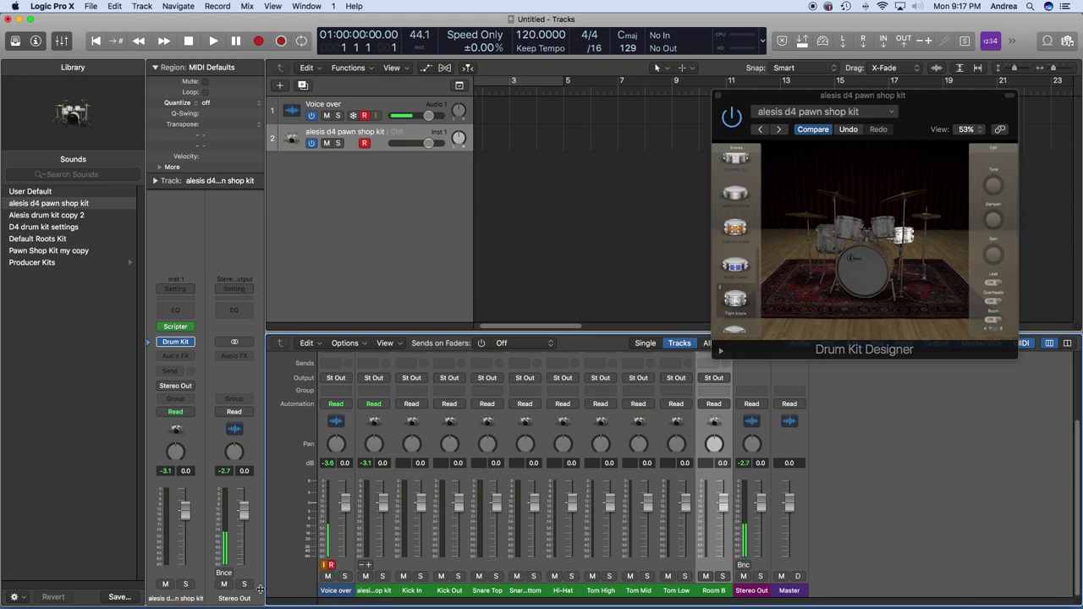
click(369, 565)
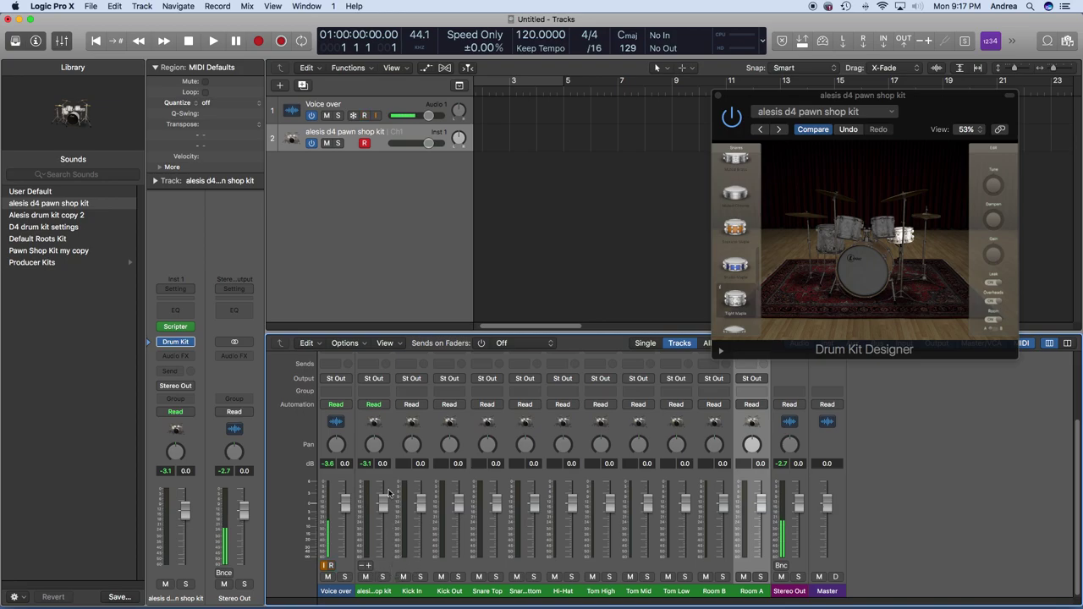
Step: Close the Drum Kit Designer window and create tracks for all the drum kit's mixer channels, from Kick In through Room A
click(351, 195)
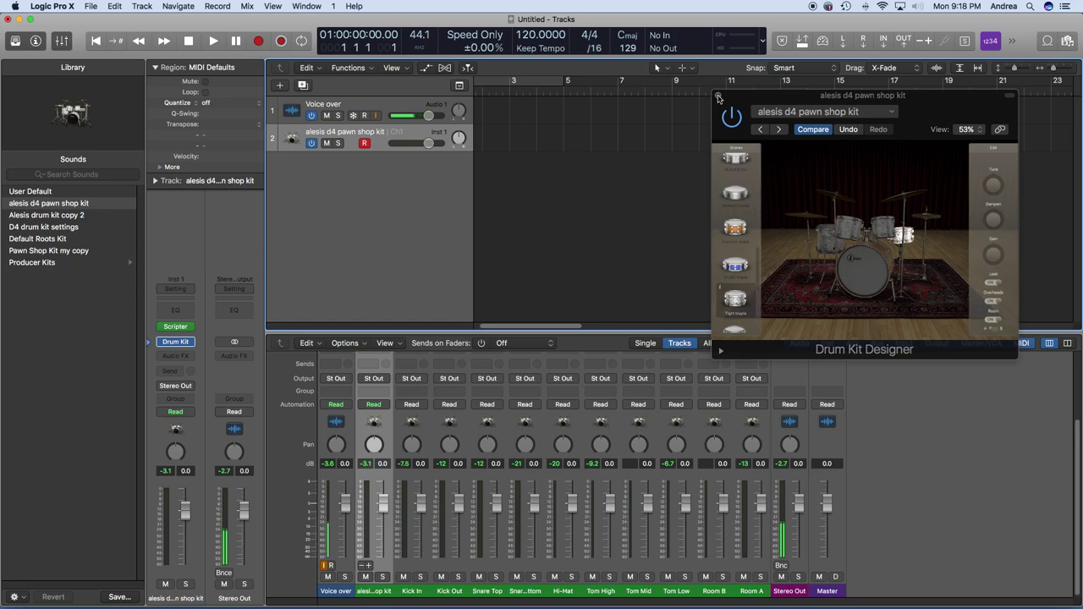
click(718, 98)
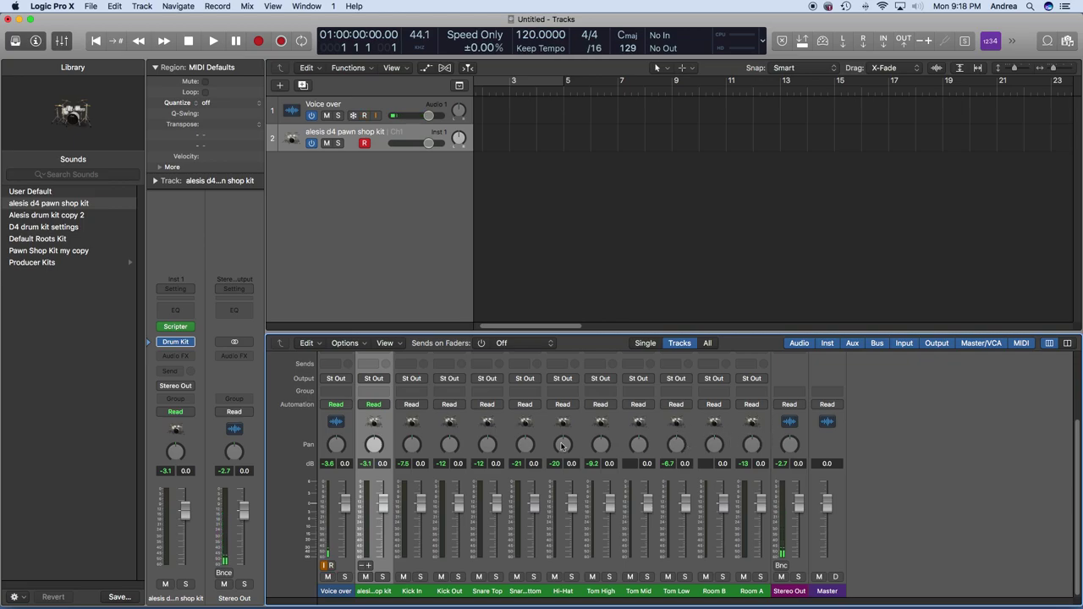
click(416, 433)
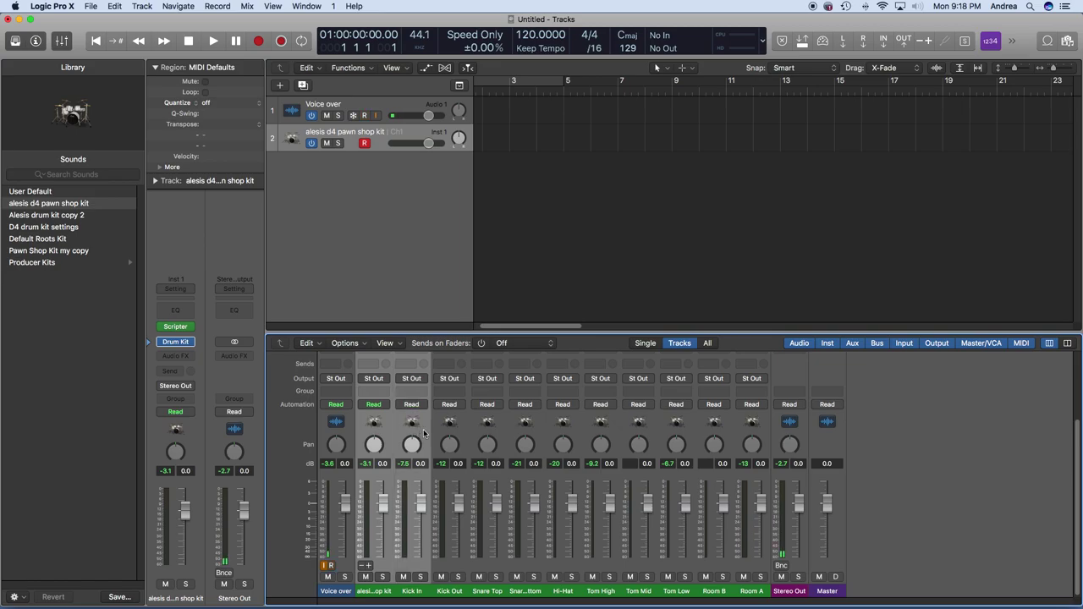
shift+click(500, 433)
shift+click(617, 433)
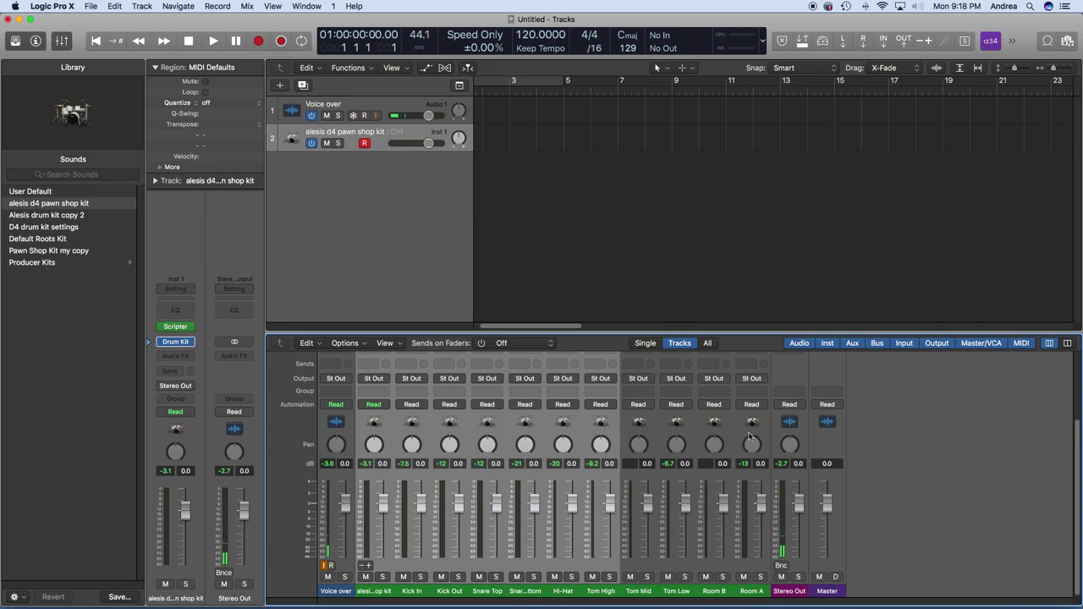
shift+click(633, 435)
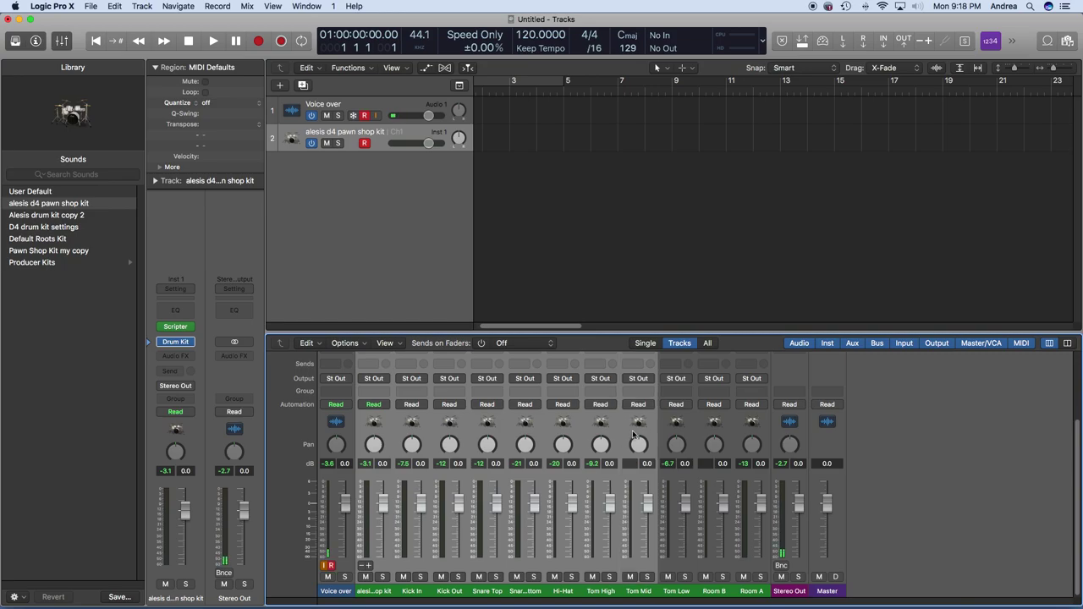
shift+click(711, 436)
shift+click(748, 435)
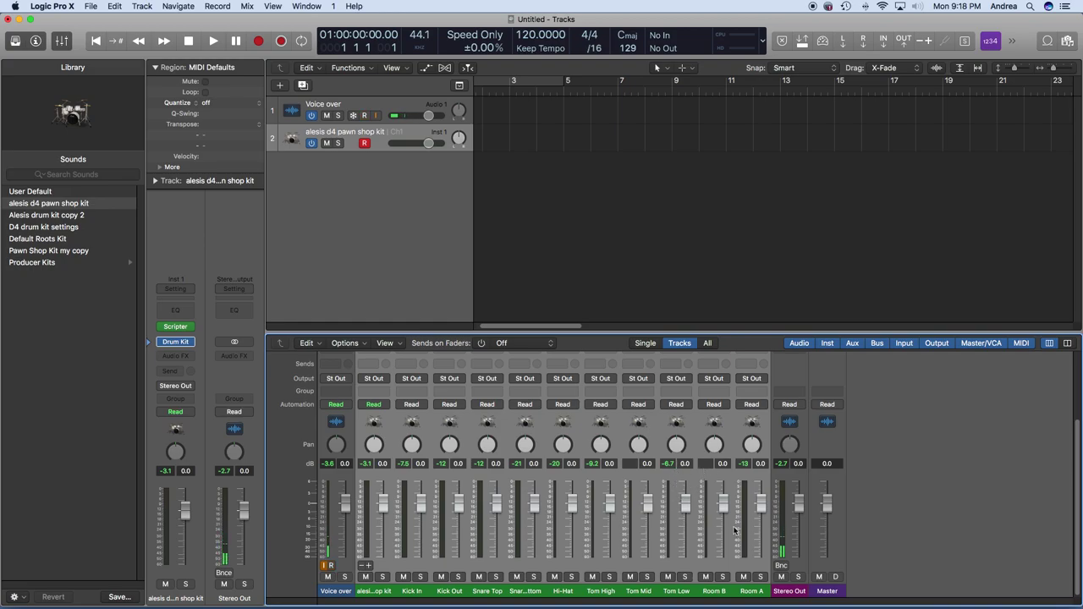
right_click(396, 428)
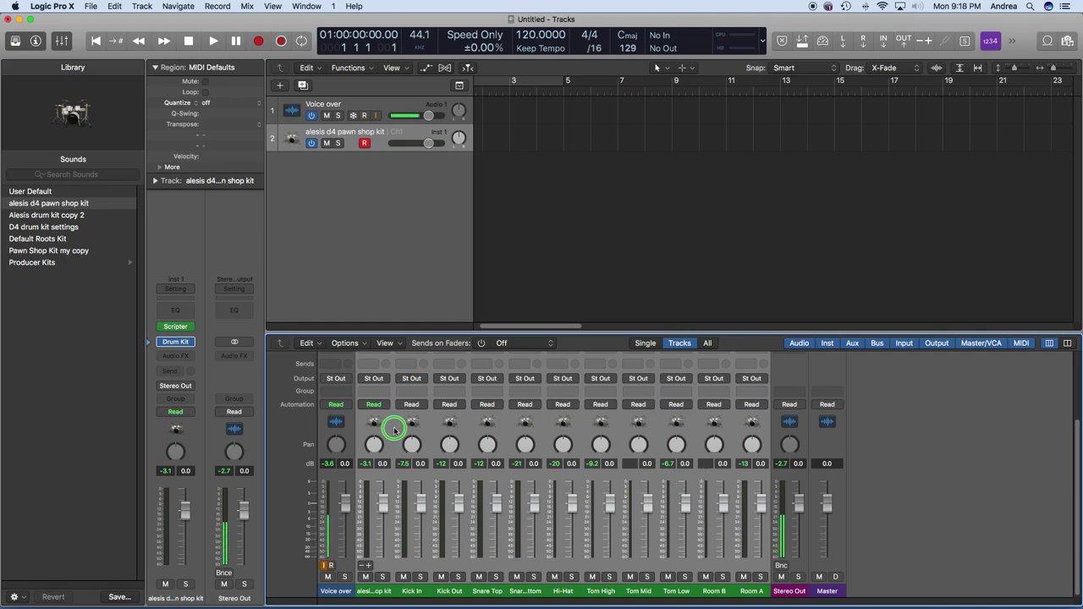
click(406, 433)
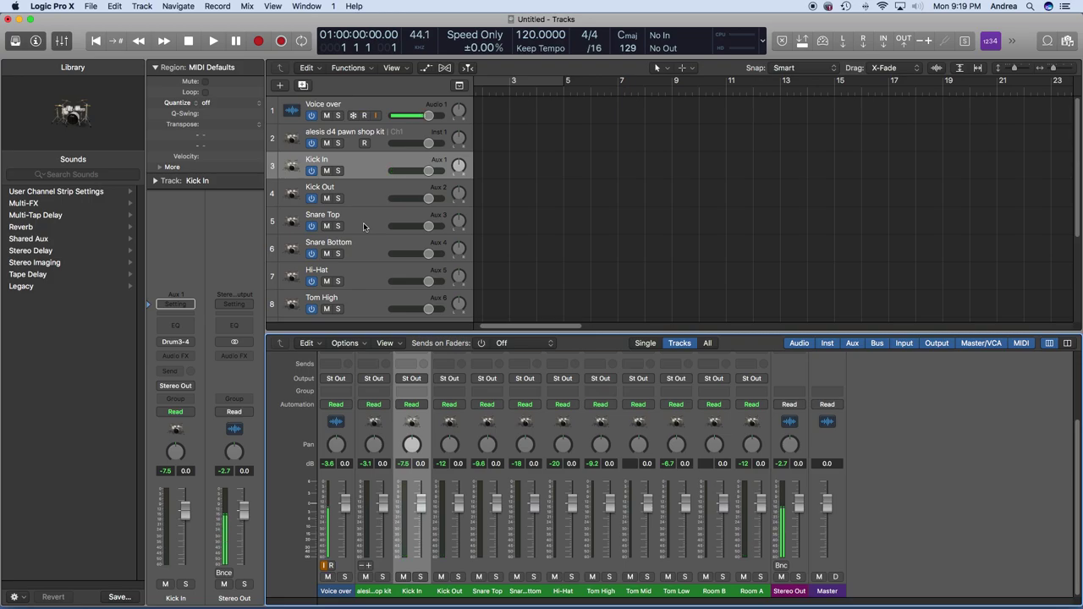
Step: Save the main drum kit channel as the patch "alesis d4 pawn shop kit" and test recalling it after loading European Folk Percussion Kit
click(364, 425)
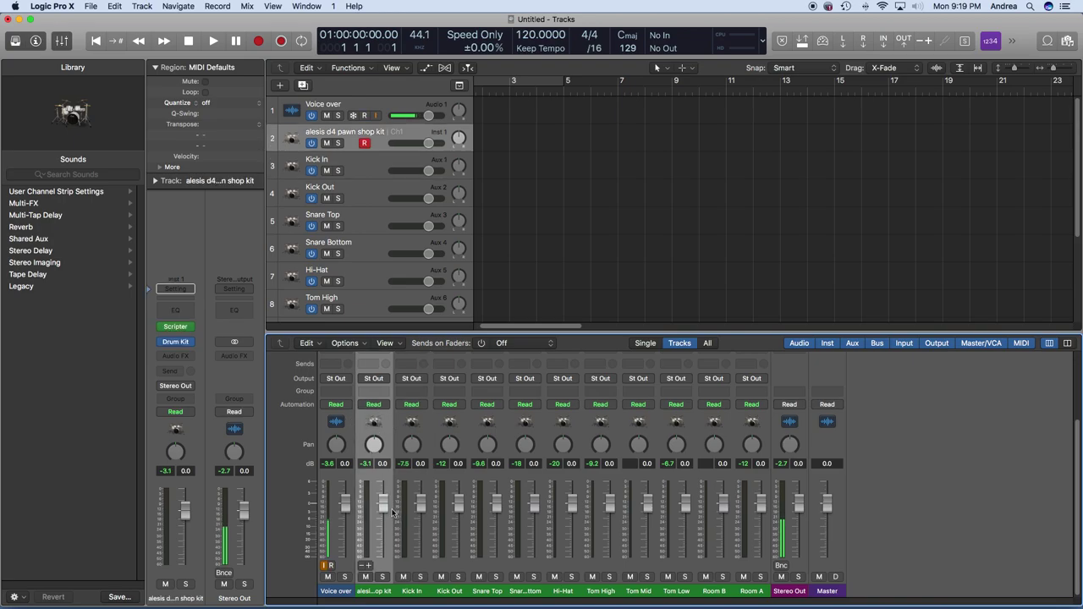
click(381, 594)
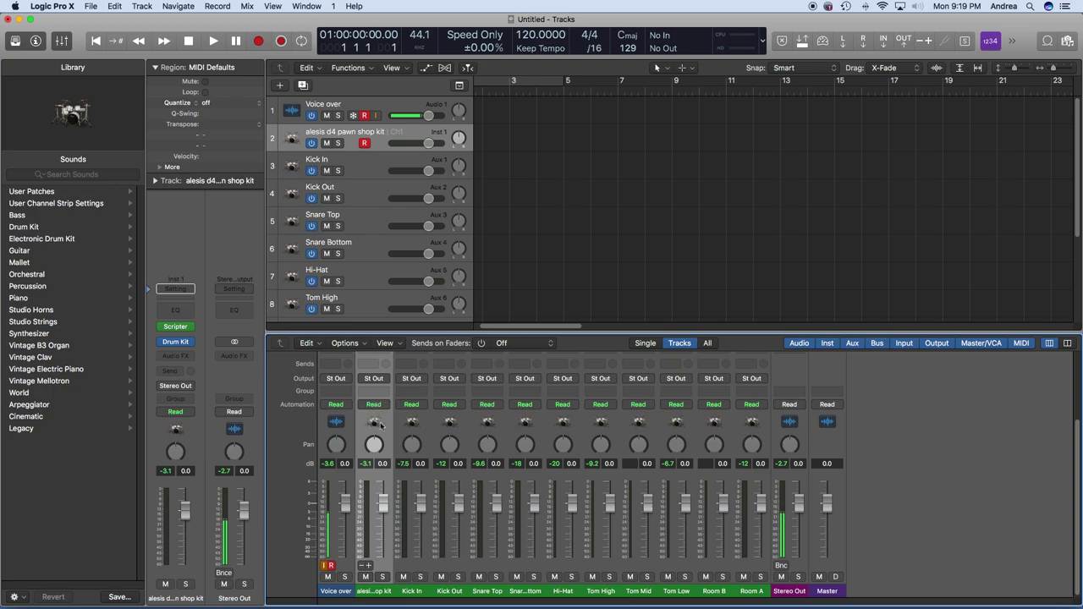
scroll(369, 464, up, 1)
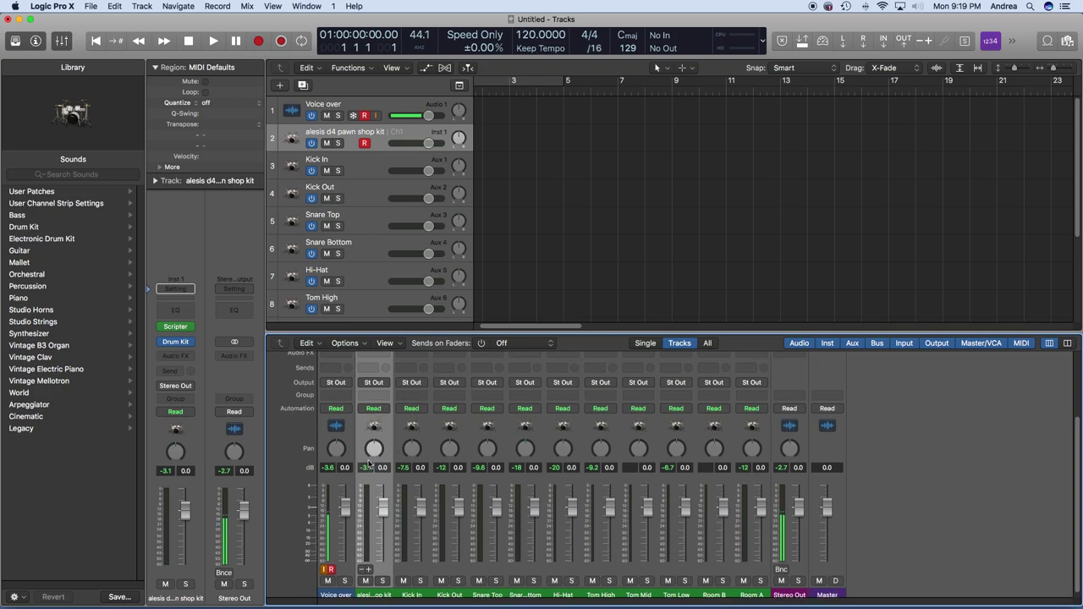
scroll(370, 464, up, 5)
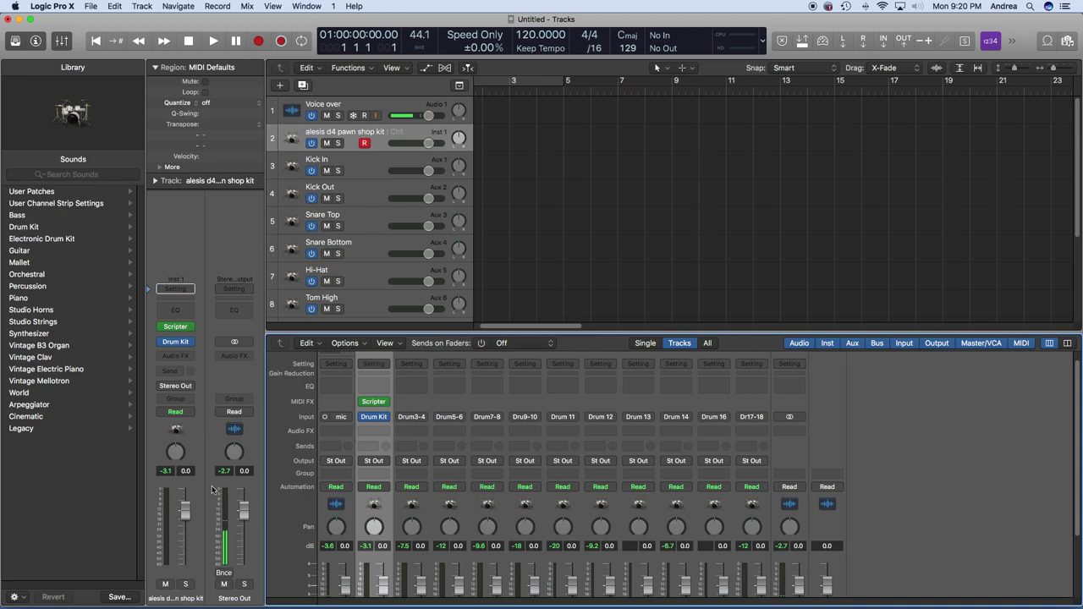
click(119, 598)
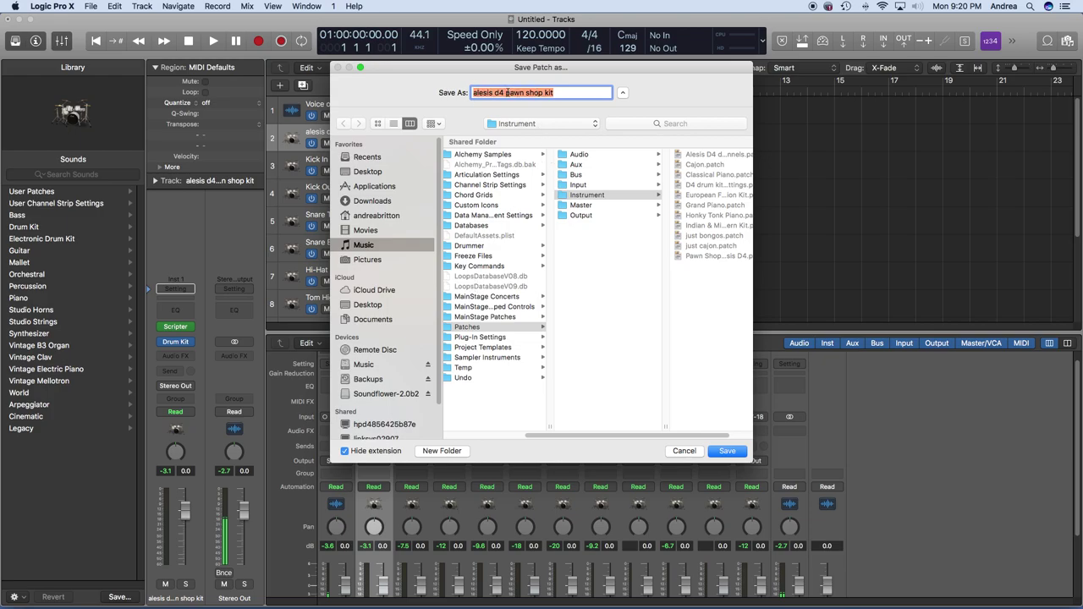
click(727, 452)
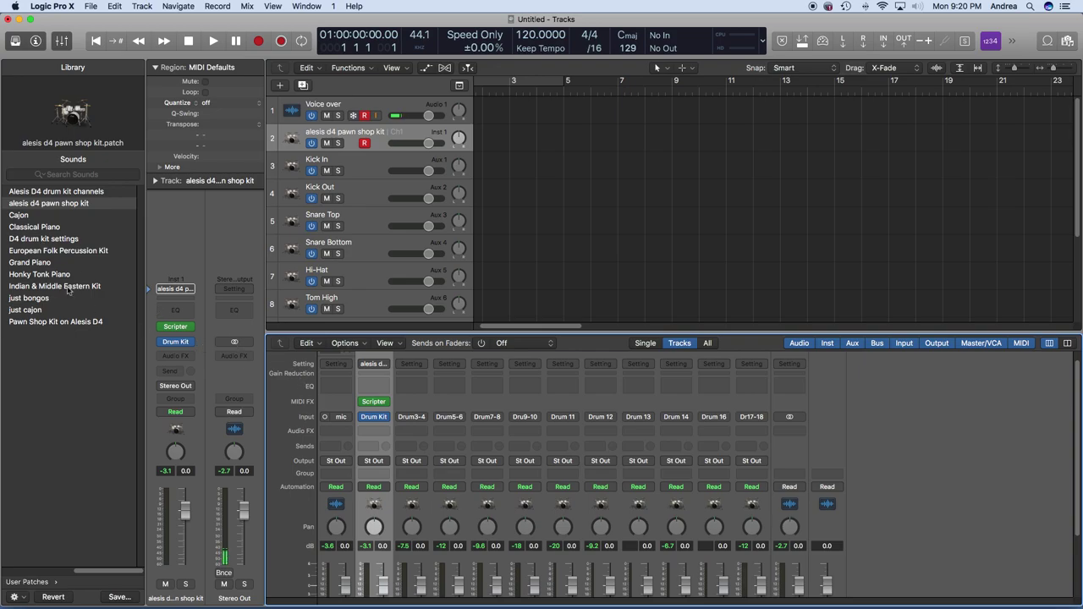
click(34, 250)
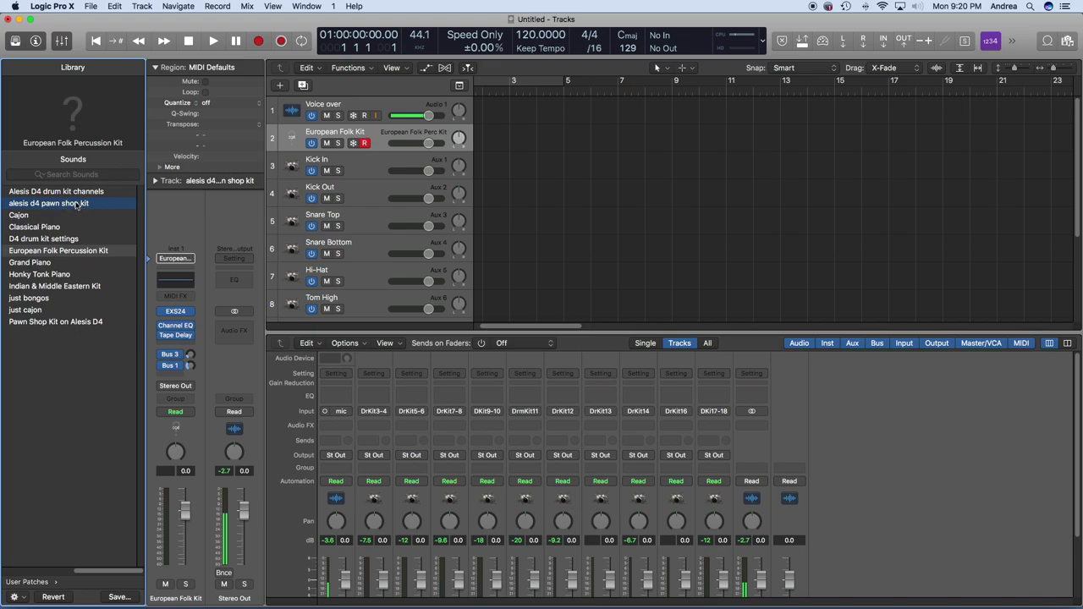
click(76, 205)
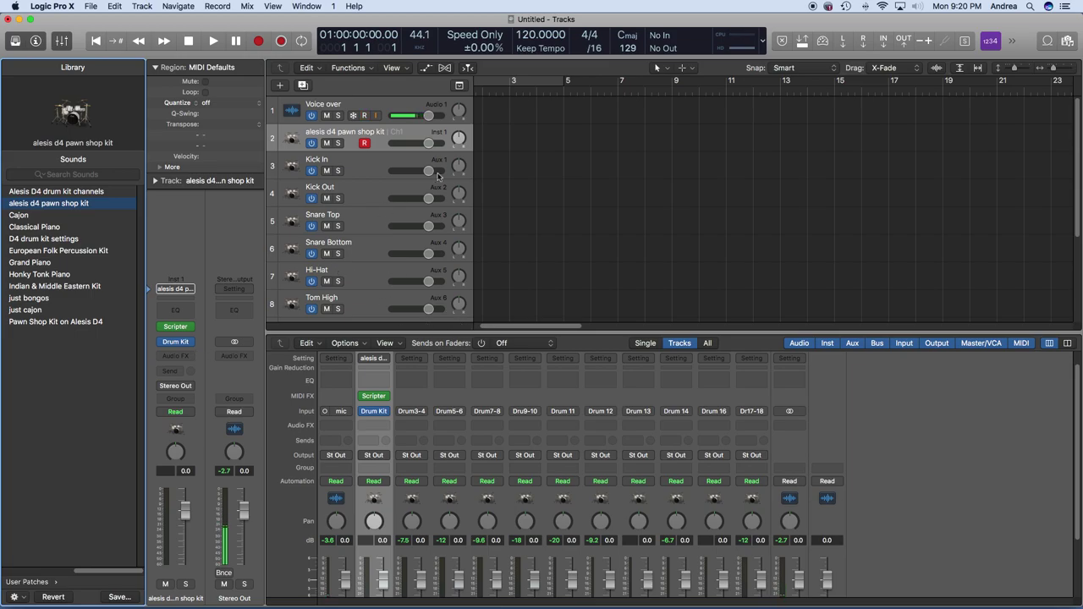
Step: Save the project as a template named "alesis d4 template" in the Project Templates folder
click(91, 7)
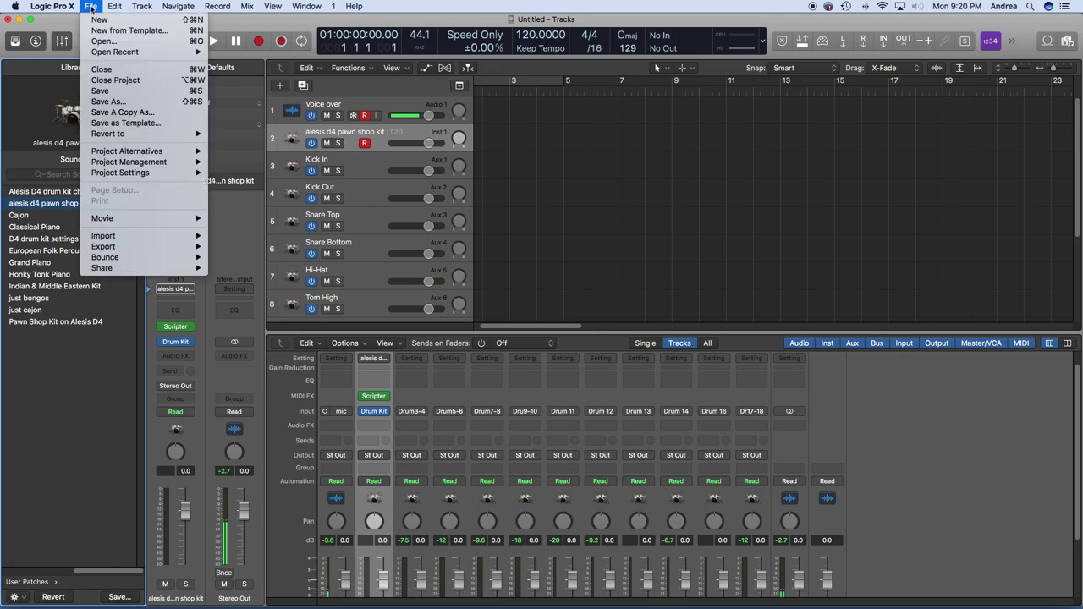
click(123, 124)
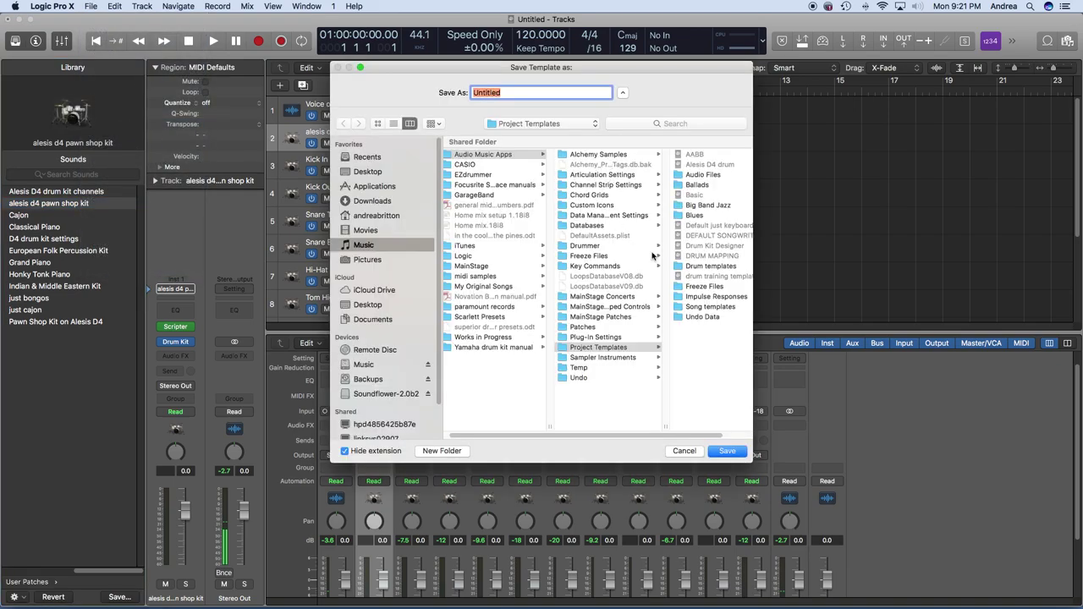
text(alesis d4 template)
click(725, 456)
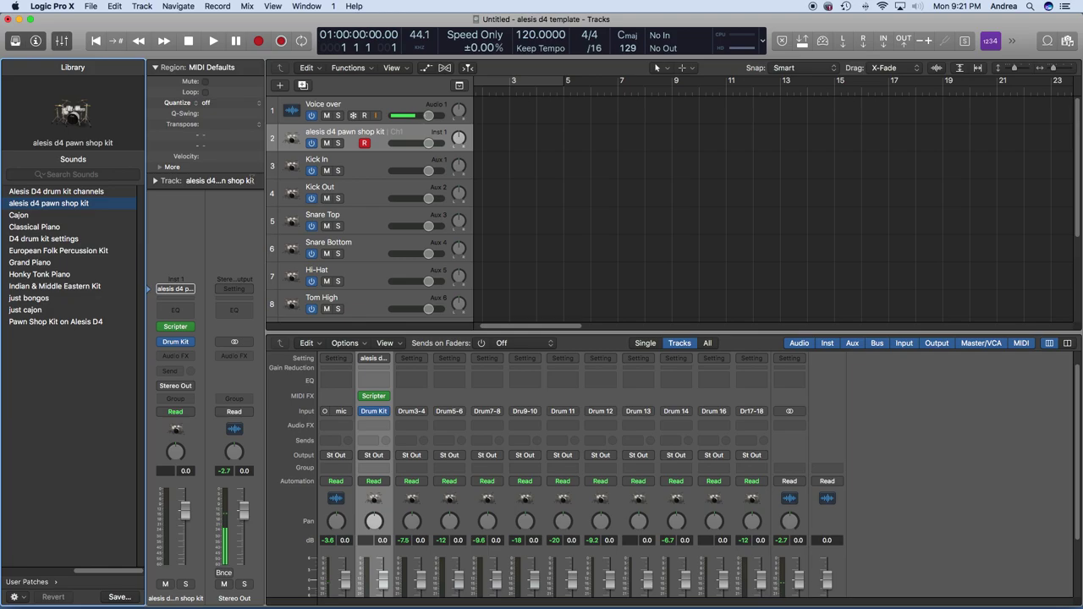
Step: Close the untitled project without saving it
click(91, 7)
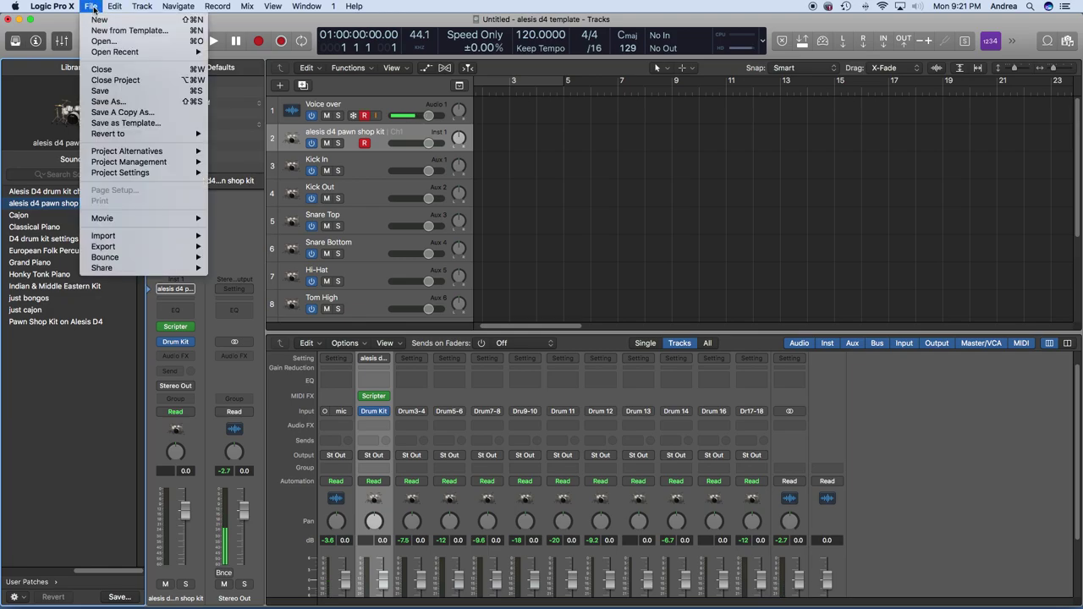
click(119, 70)
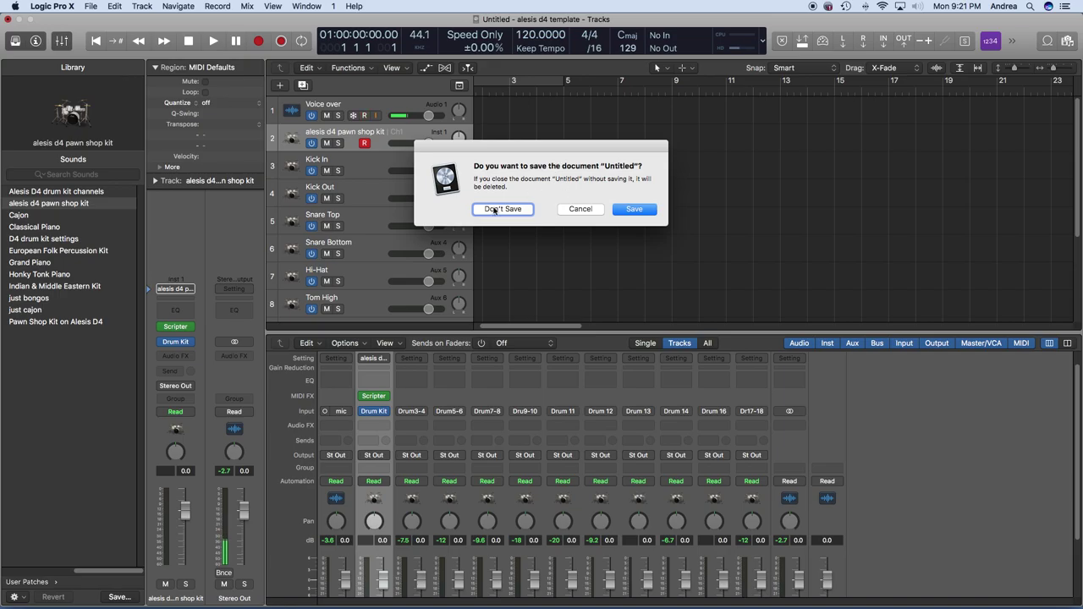
click(496, 209)
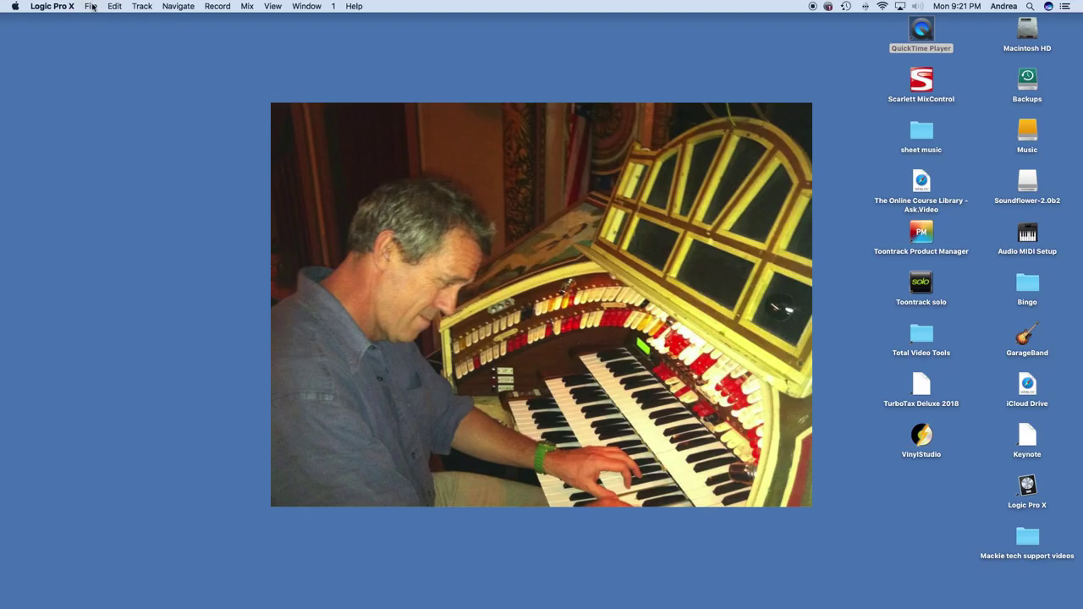
Step: Create a new project with one software instrument track that uses the Default Patch
click(91, 6)
click(94, 21)
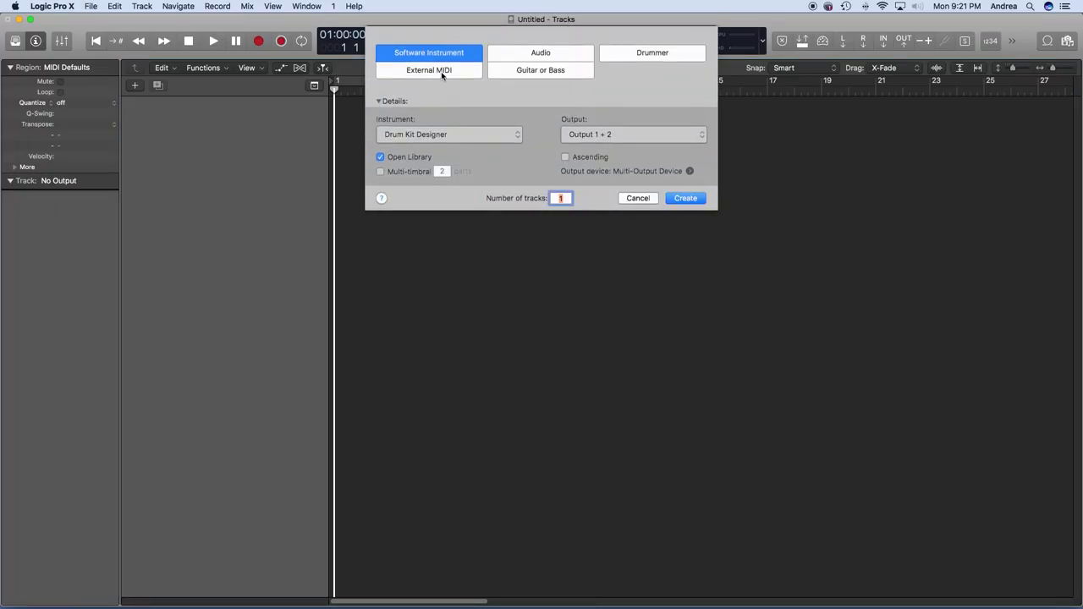
click(519, 135)
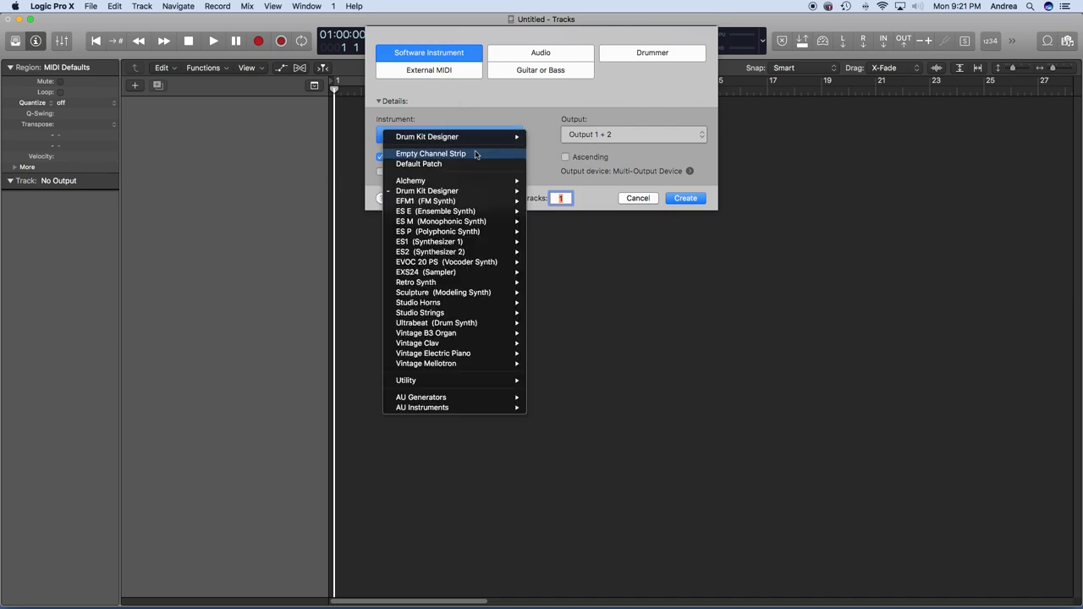
click(475, 154)
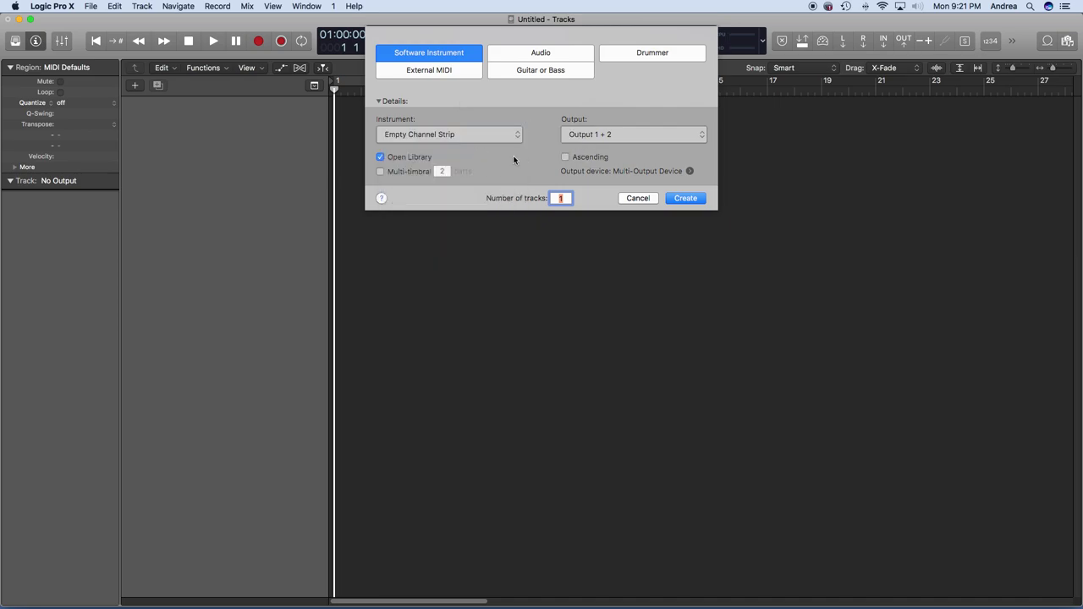
click(517, 137)
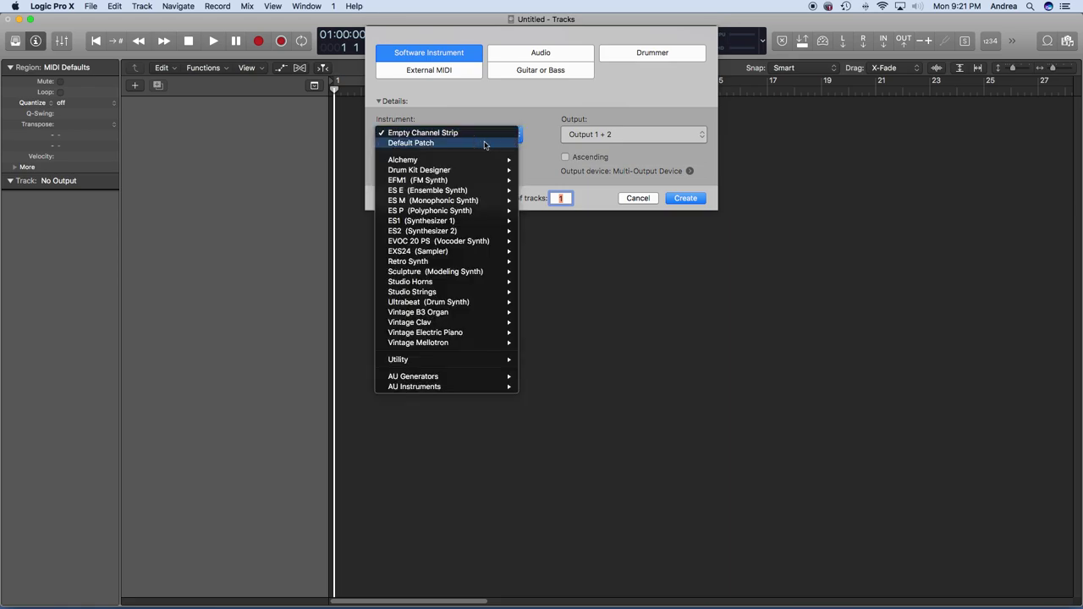
click(484, 143)
click(686, 206)
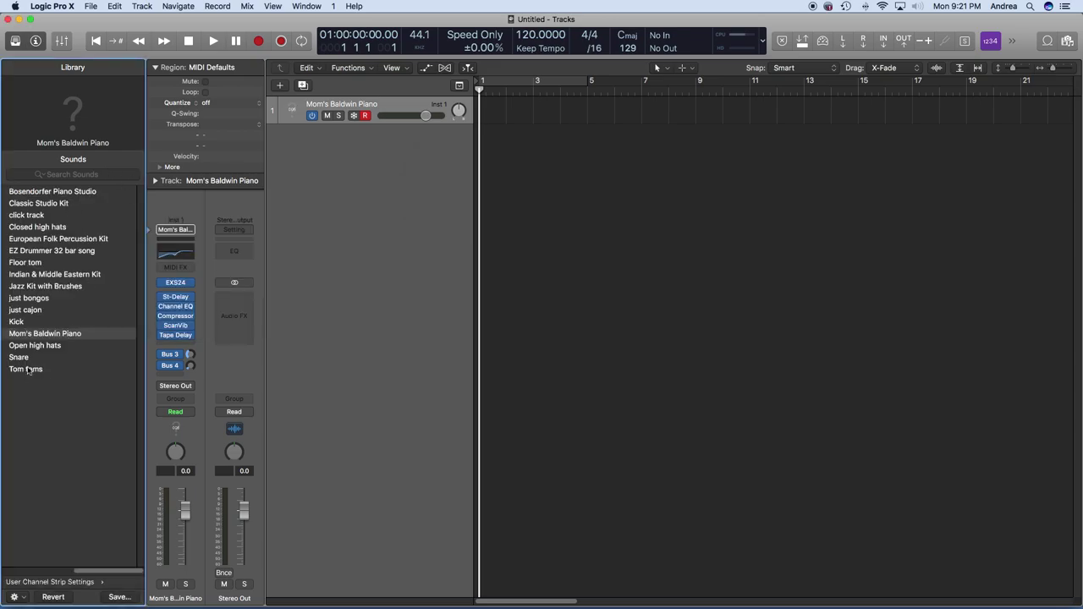
Step: Load the "alesis d4 pawn shop kit" patch from the user patches onto the new track
click(73, 584)
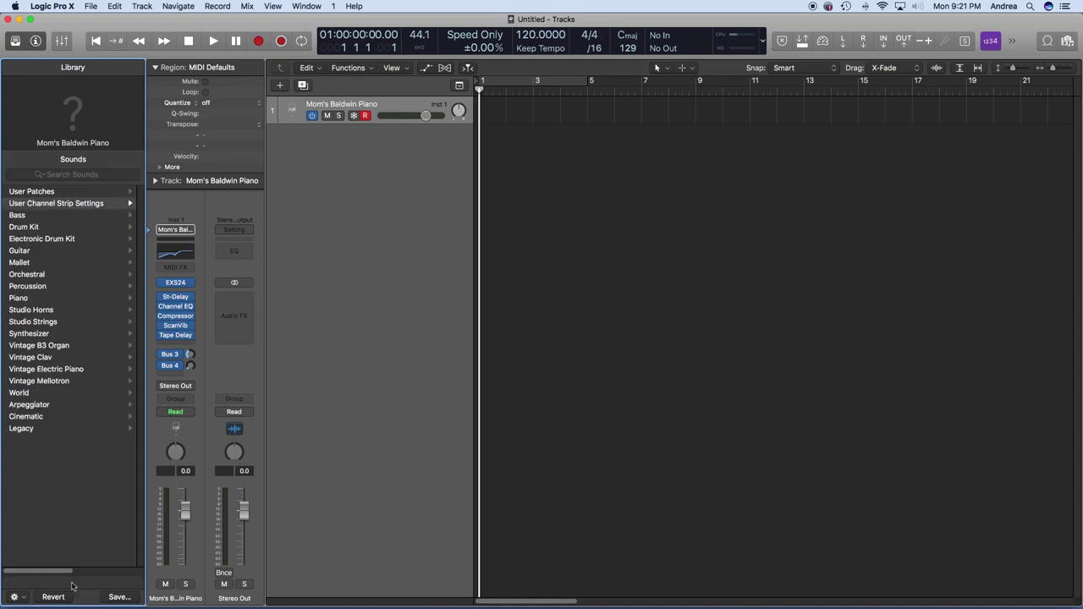
click(42, 193)
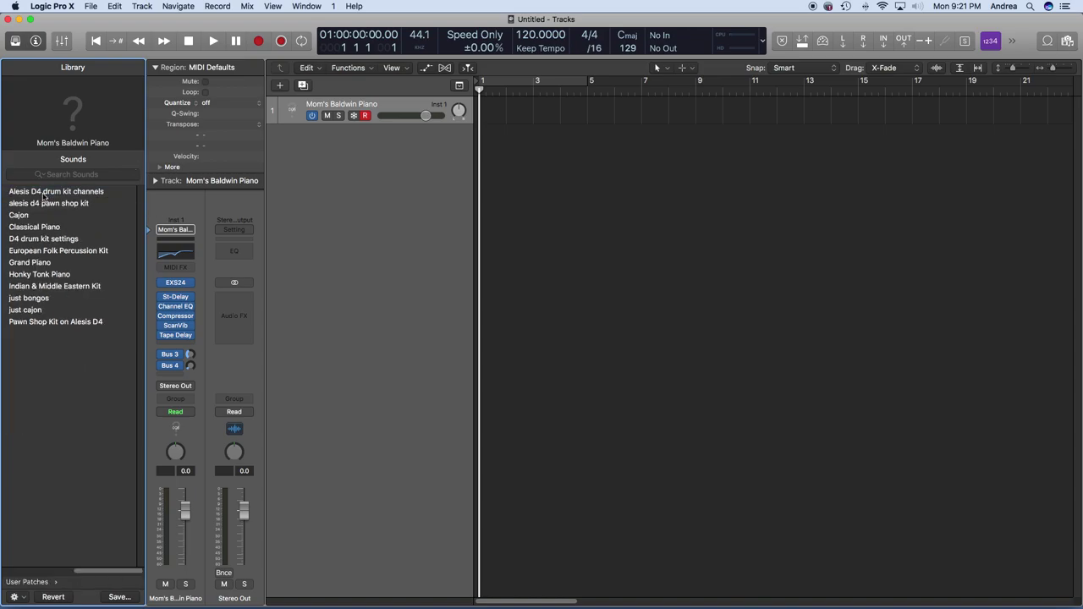
click(46, 204)
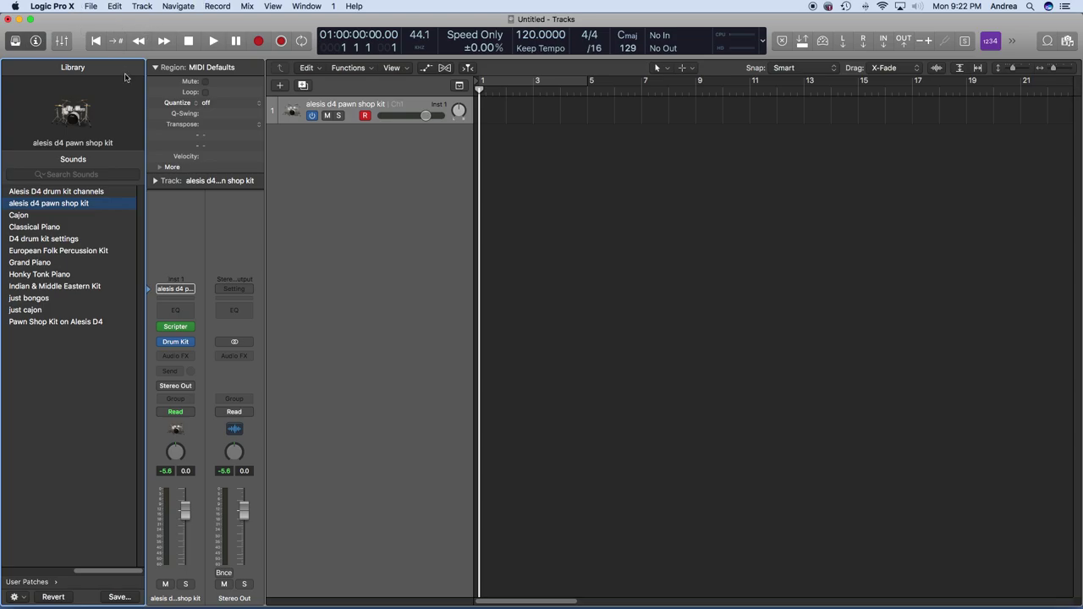
key(super+Tab)
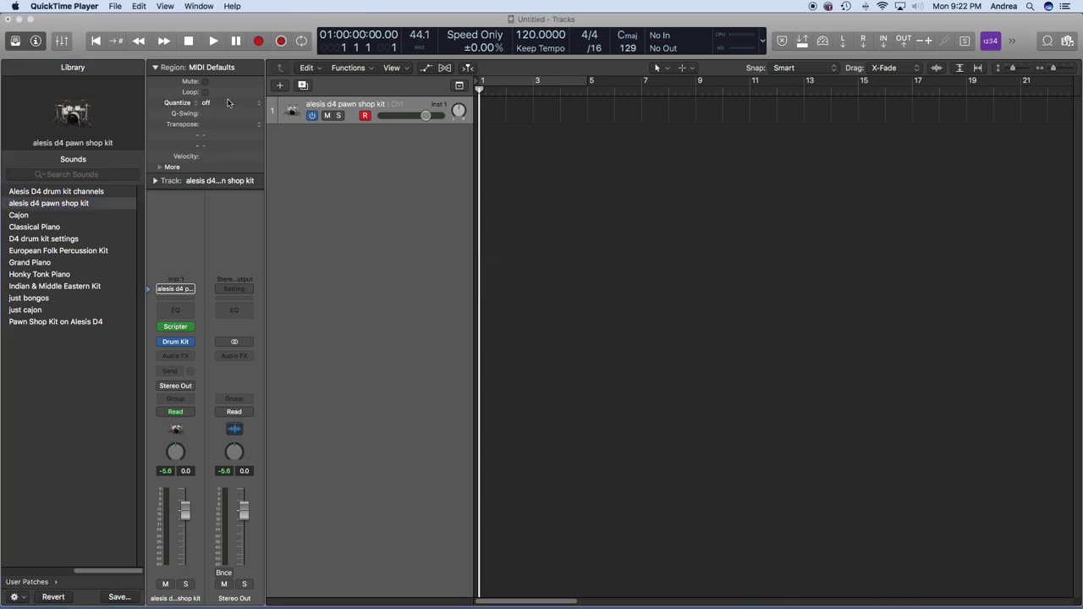